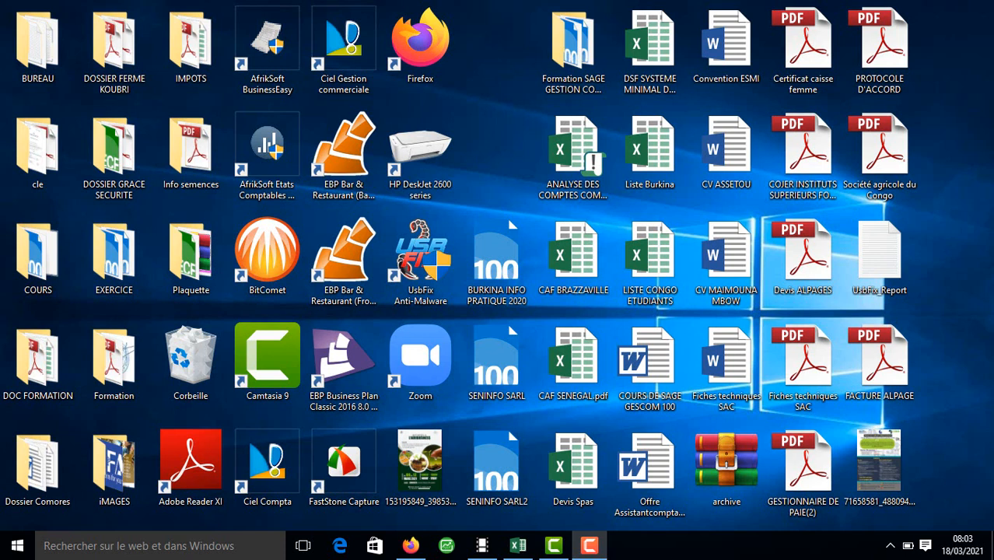
# Step: Launch Sage Etats Comptables et Fiscaux OHADA from its Start menu tile
pyautogui.click(12, 545)
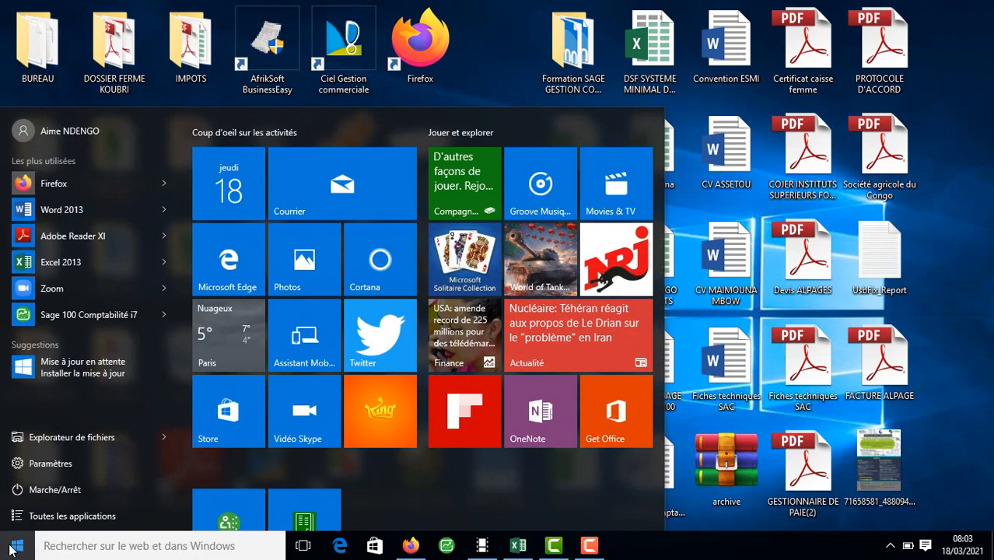
pyautogui.click(305, 513)
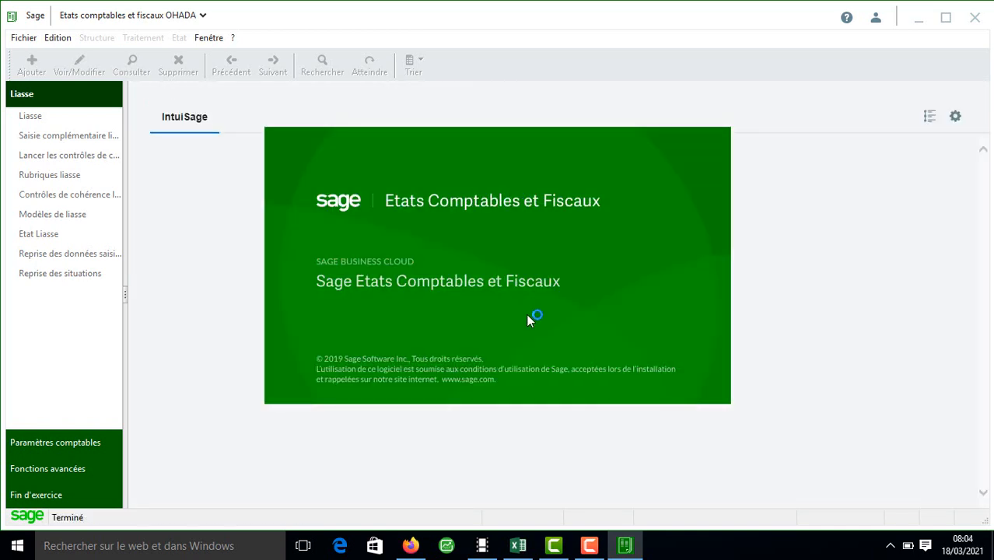
# Step: Start a new Etats comptables file from Fichier > Nouveau and pass the welcome page
pyautogui.click(24, 37)
pyautogui.click(41, 56)
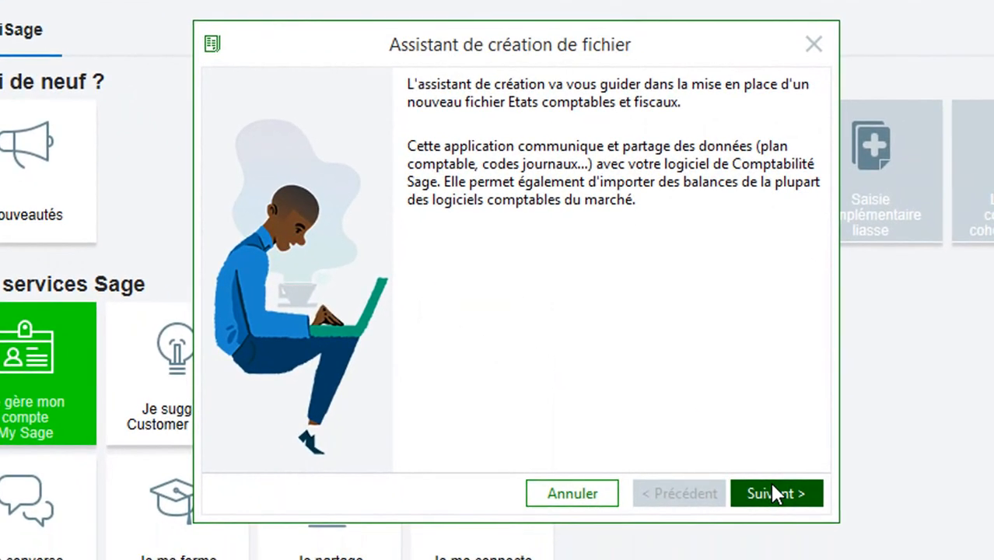
pyautogui.click(774, 493)
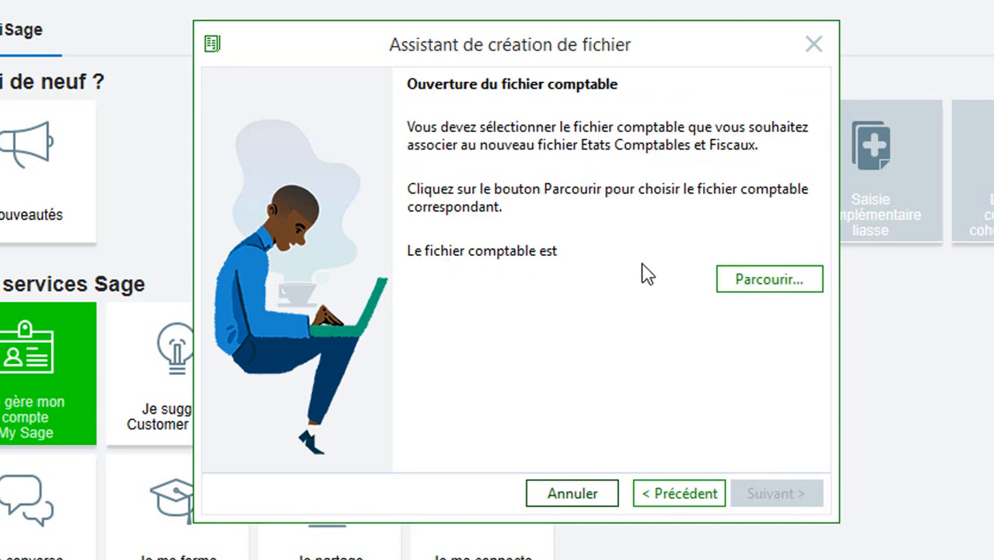
# Step: Link the SENINFO SARL2 accounting file and accept its company details
pyautogui.click(764, 290)
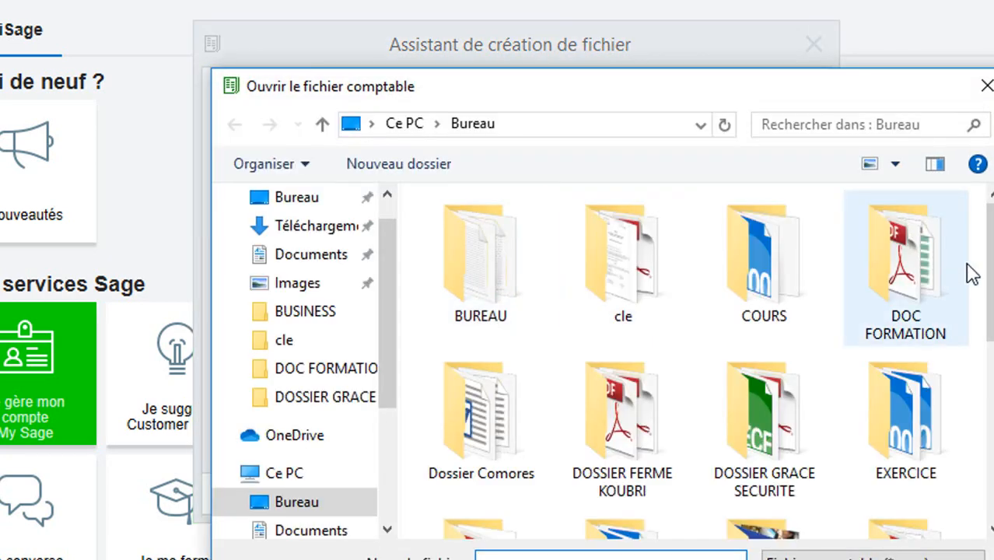
pyautogui.scroll(-5, 981, 271)
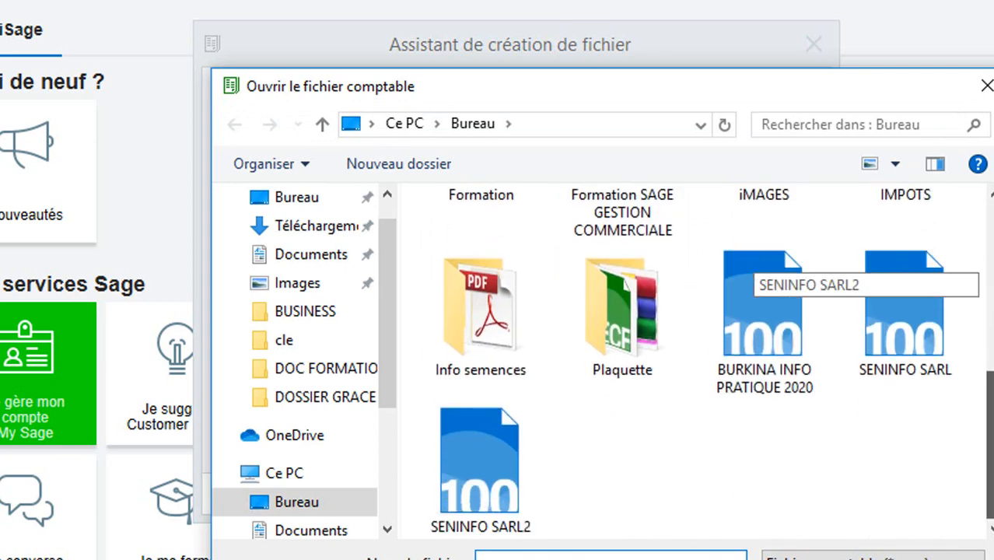
pyautogui.doubleClick(491, 450)
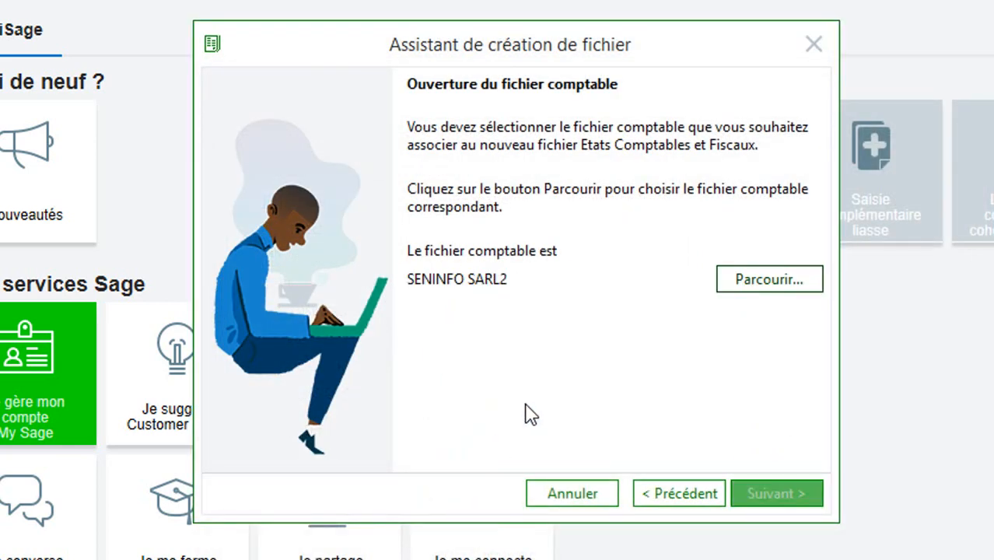
pyautogui.click(795, 484)
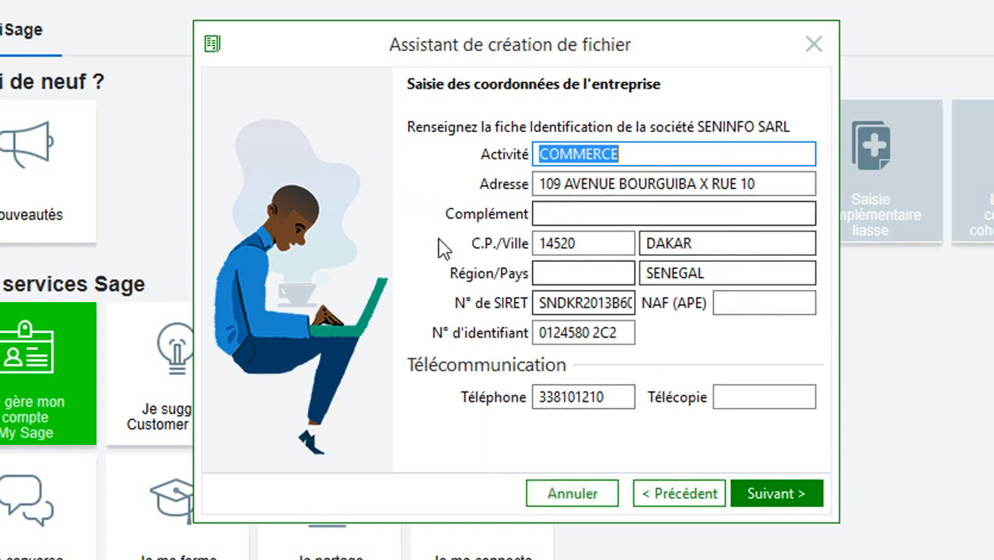
pyautogui.click(795, 494)
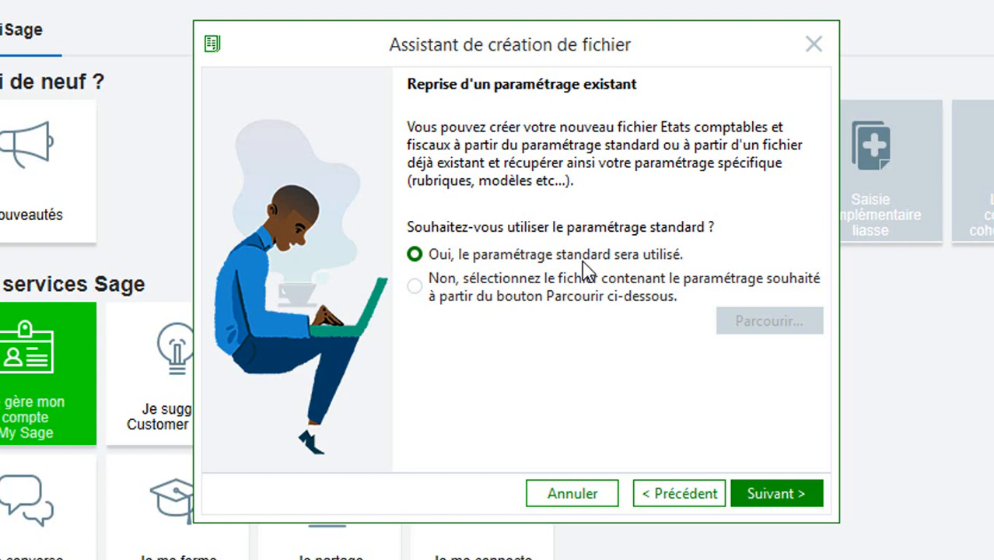
# Step: Reuse the settings of the existing test2 file from the Plaquette folder instead of standard ones
pyautogui.click(440, 293)
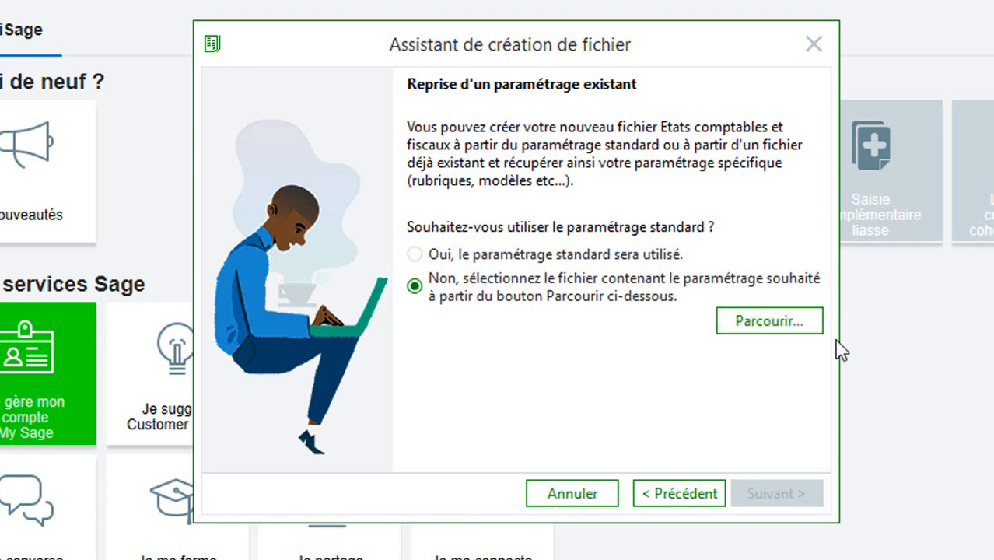
pyautogui.click(778, 323)
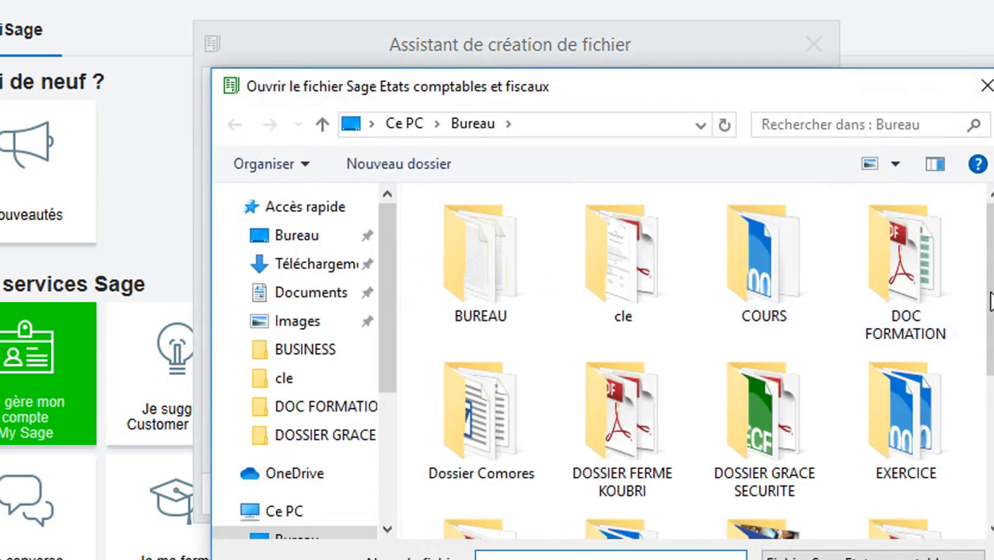
pyautogui.scroll(-3, 747, 295)
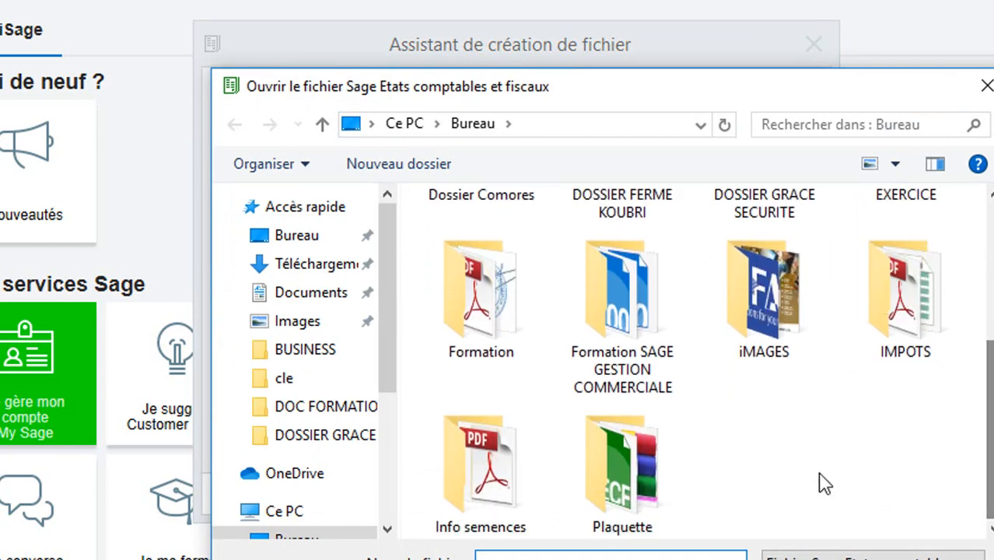
pyautogui.doubleClick(637, 470)
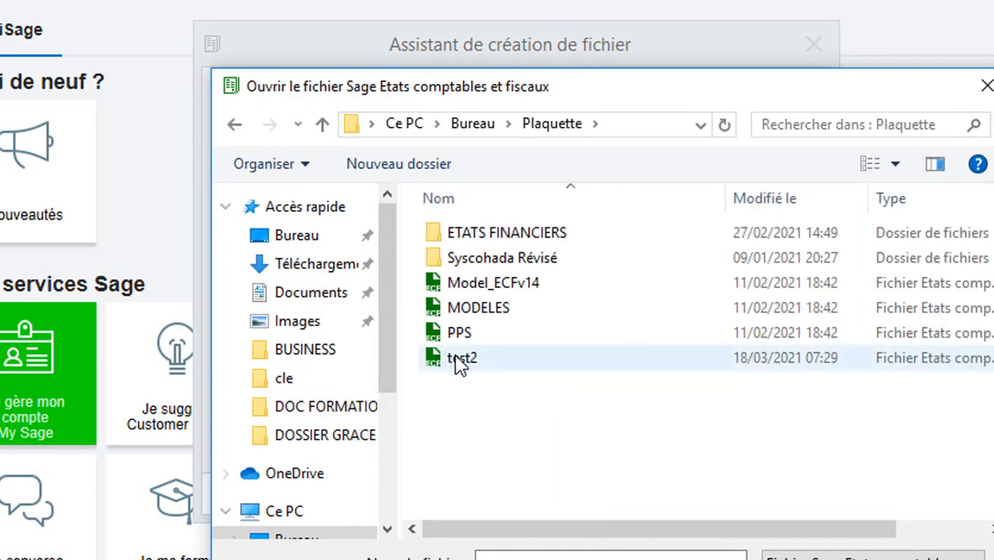
pyautogui.doubleClick(459, 360)
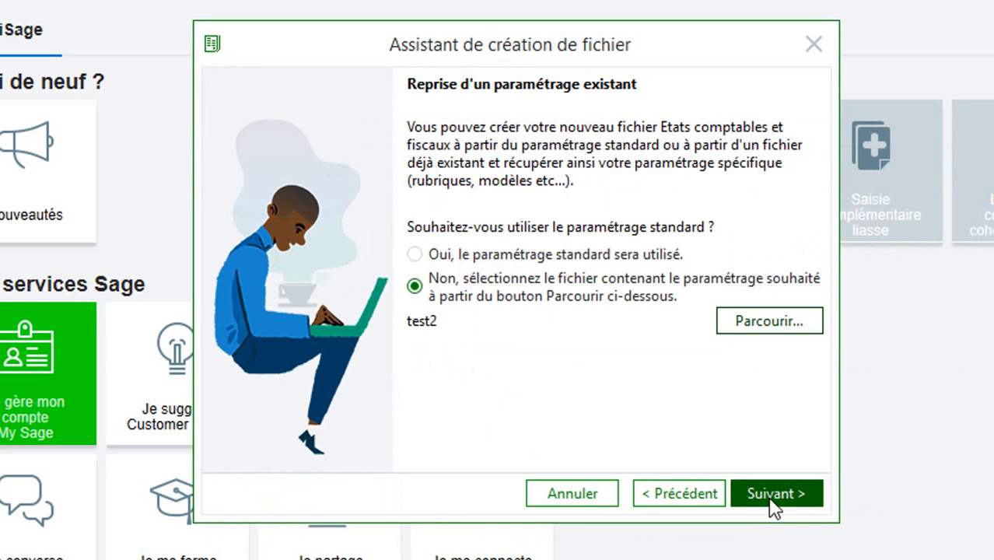
pyautogui.click(772, 504)
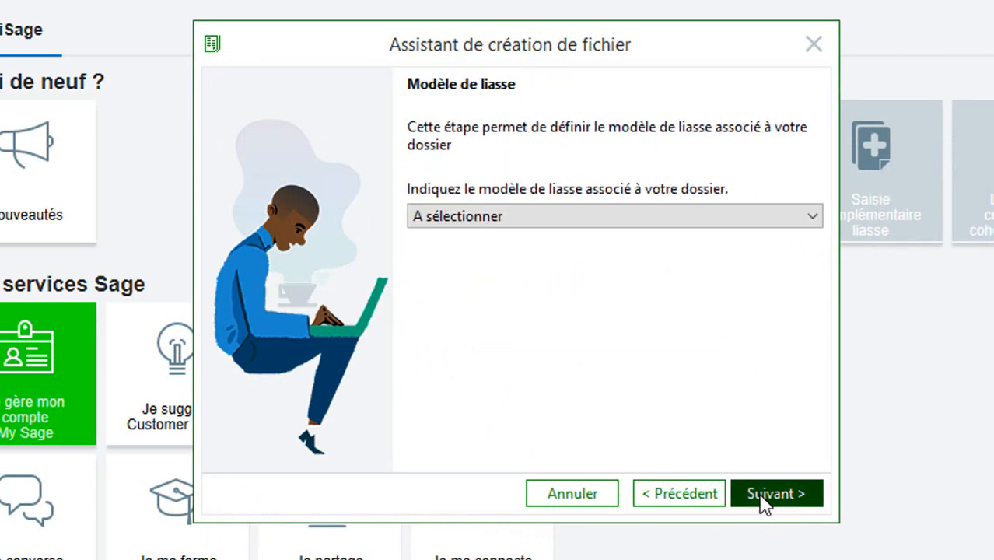
# Step: Save the new file as SENINFO ECF on the Bureau and finish the wizard
pyautogui.click(766, 498)
pyautogui.click(769, 238)
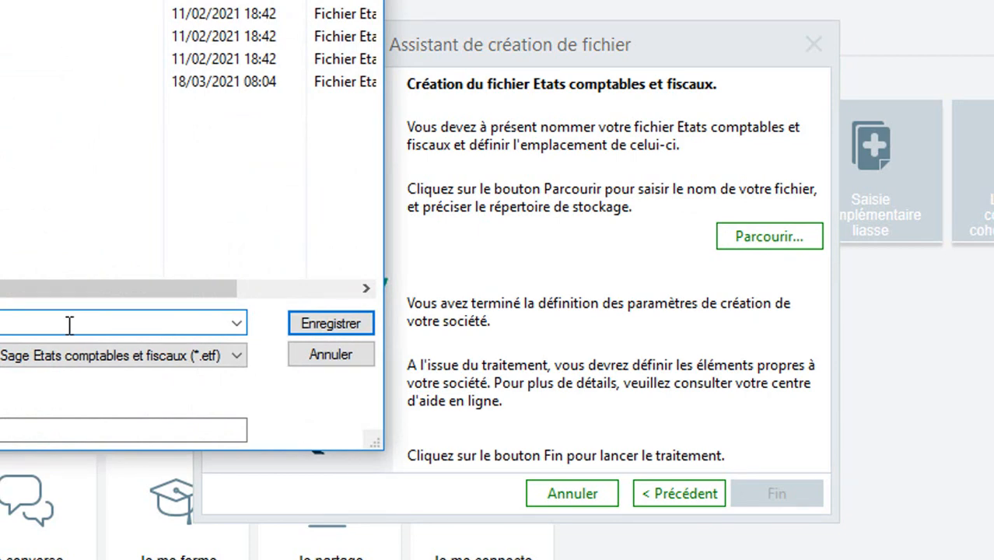
pyautogui.write('SENINFO ECF')
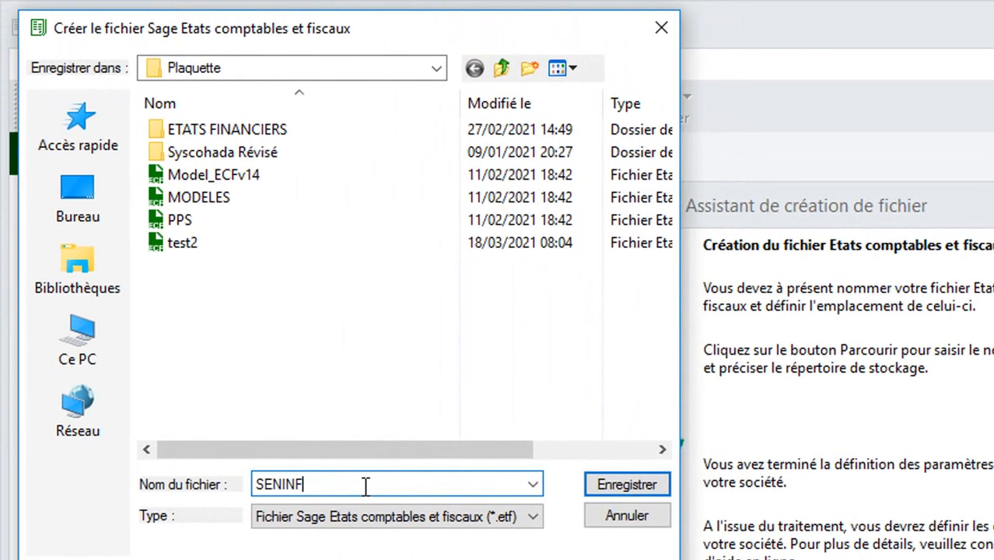
pyautogui.click(78, 198)
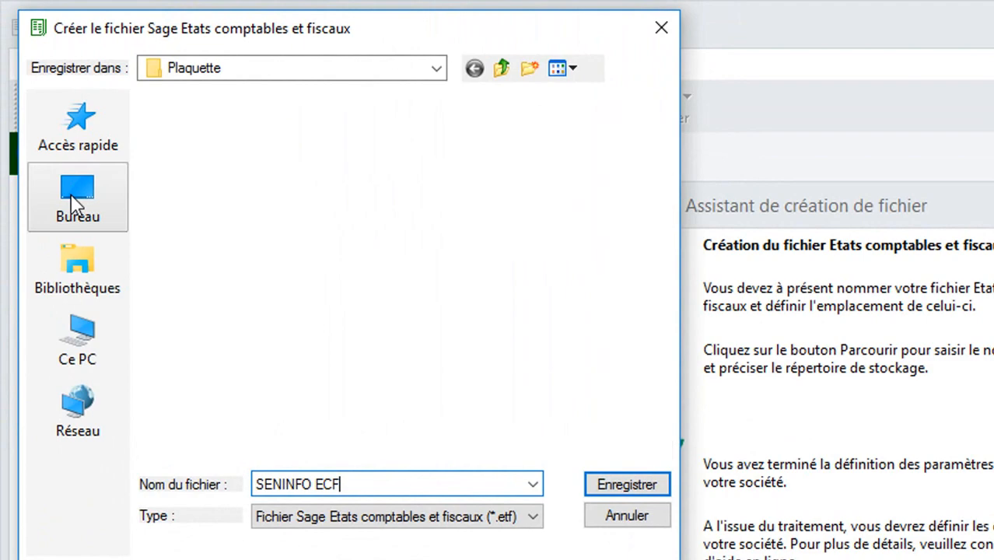
pyautogui.click(626, 487)
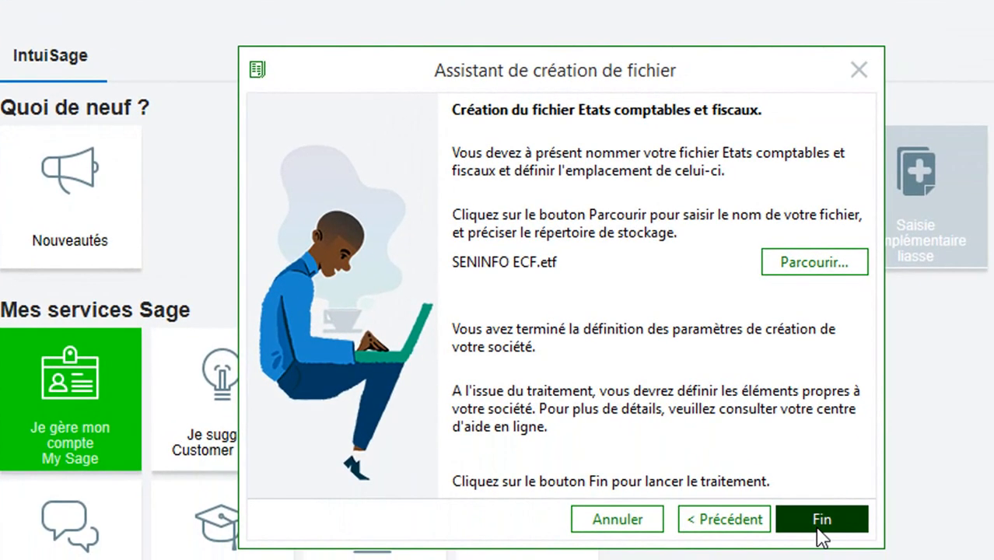
pyautogui.click(846, 528)
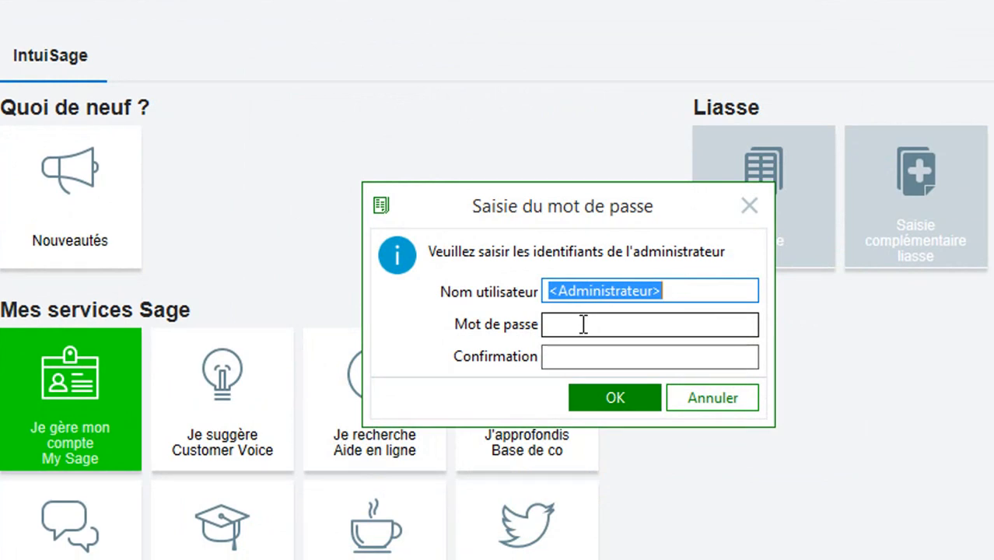
# Step: Enter and confirm the administrator password with Caps Lock turned off
pyautogui.click(583, 325)
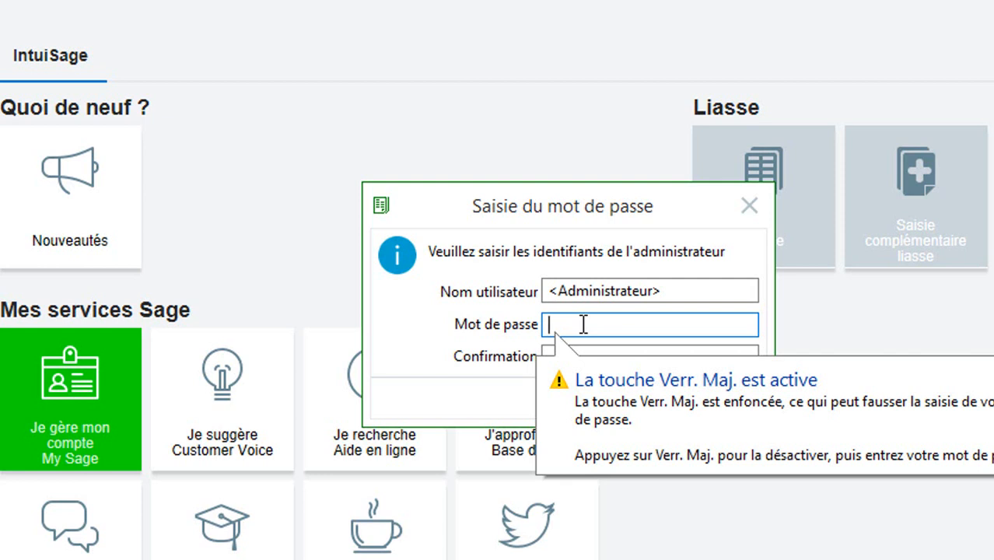
pyautogui.press('capslock')
pyautogui.write('••••••••••')
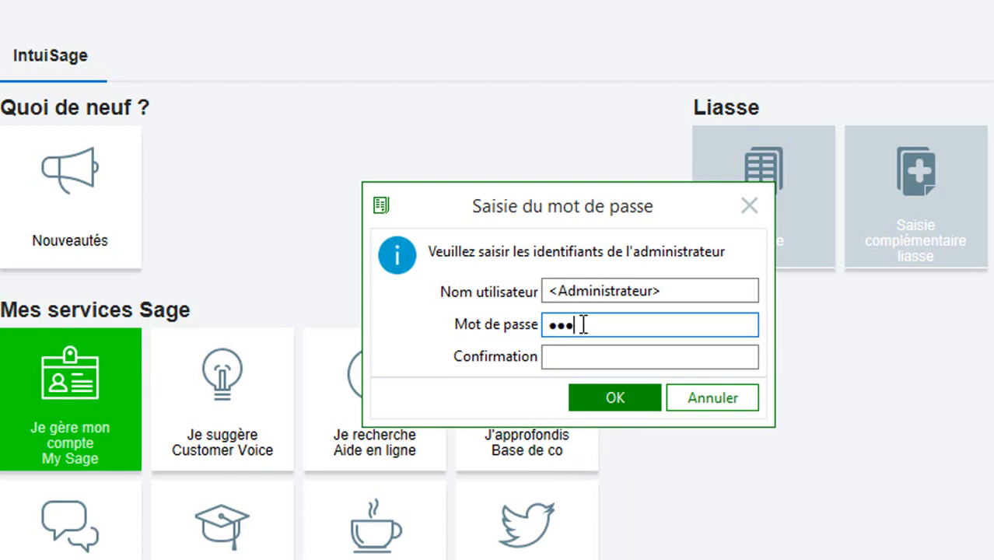
pyautogui.write('•')
pyautogui.press('Tab')
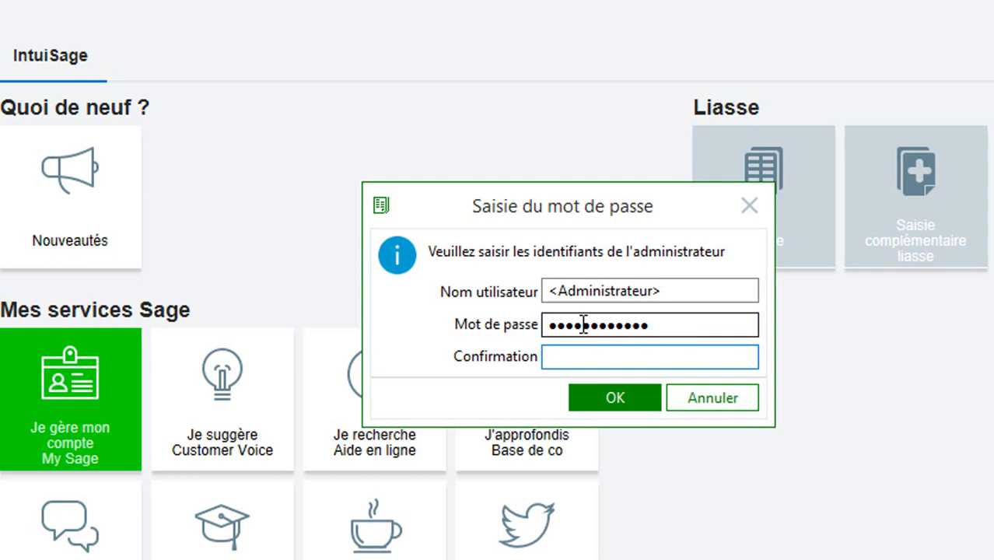
pyautogui.write('••••••••')
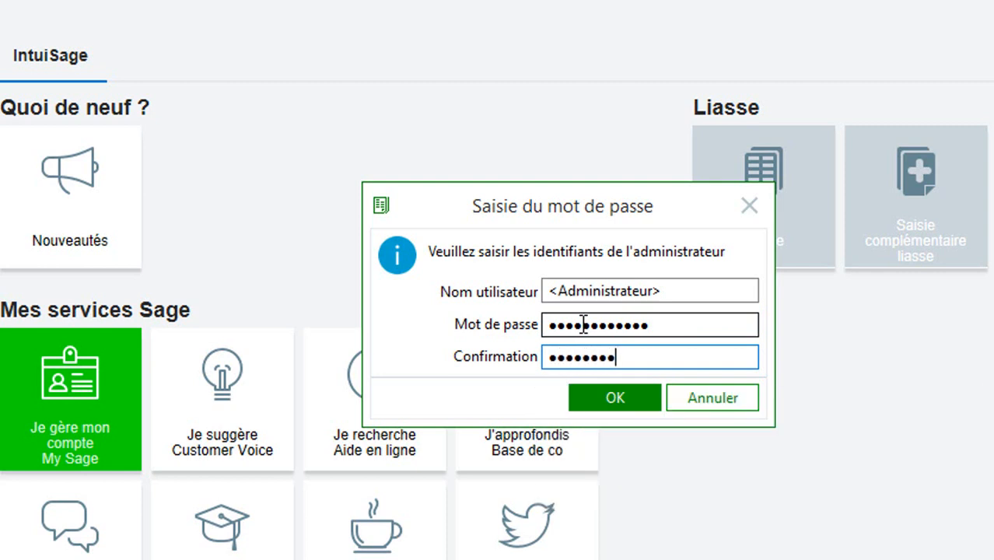
pyautogui.write('•••')
pyautogui.click(636, 398)
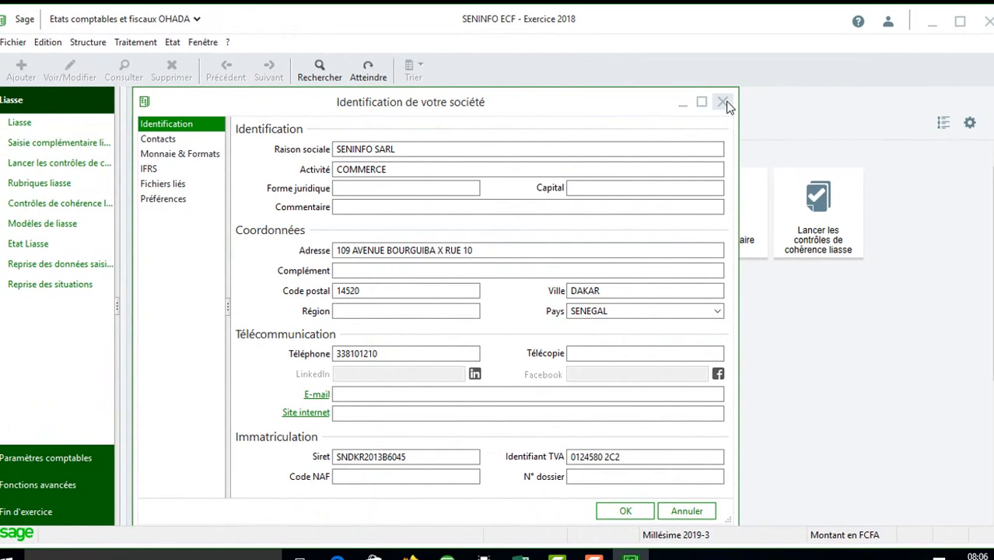
# Step: Close the Identification and Paramètres société windows and switch to Exercice 2016
pyautogui.click(723, 103)
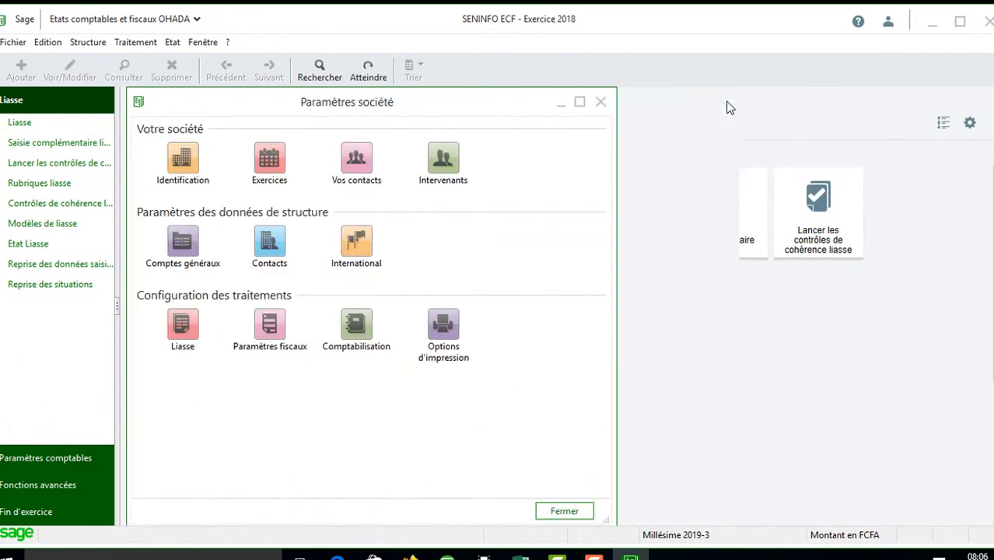
pyautogui.click(601, 102)
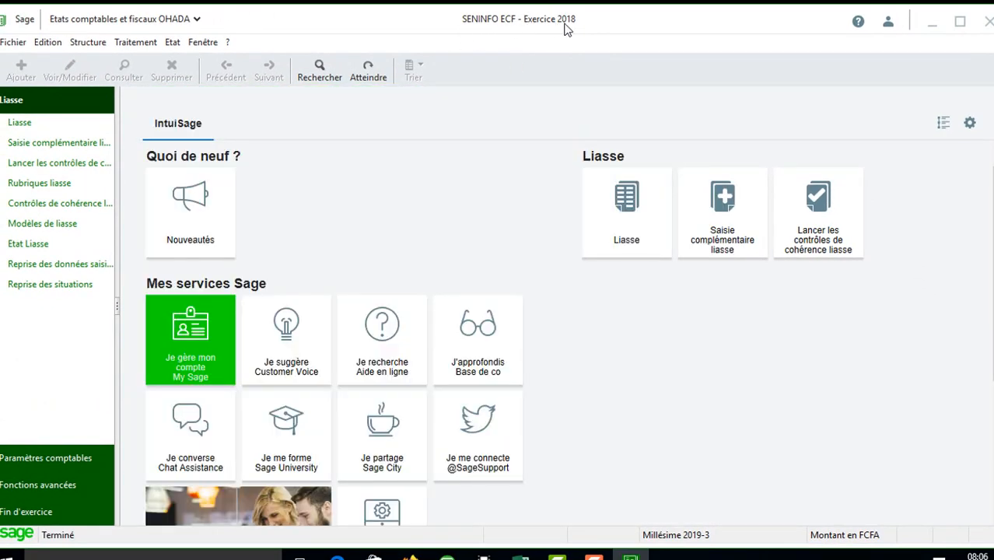
pyautogui.click(200, 43)
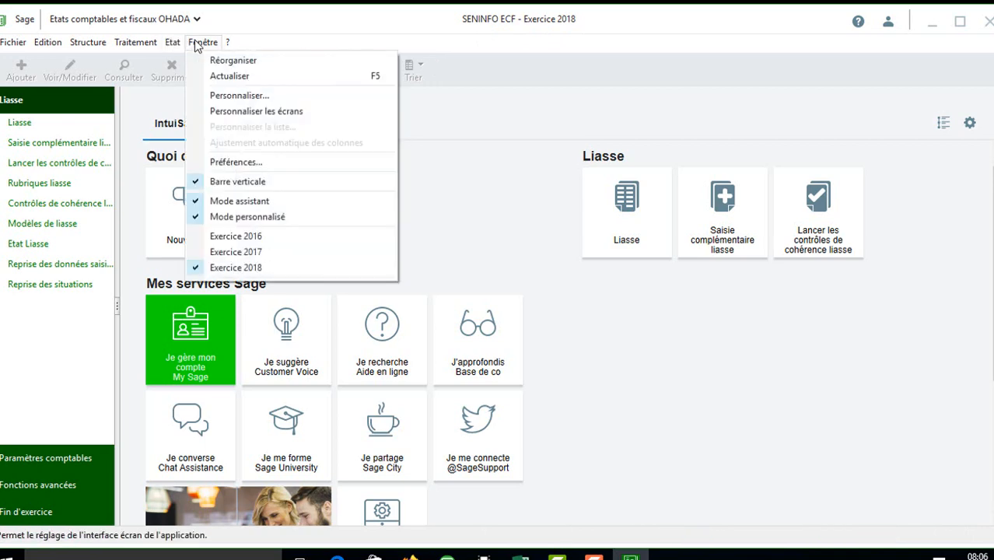
pyautogui.click(254, 238)
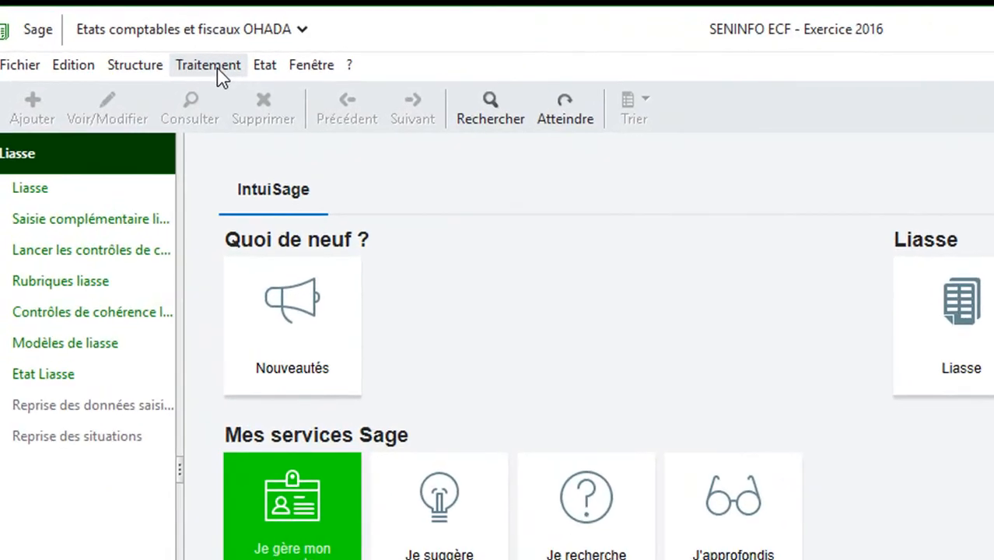
# Step: Open the Traitement > Données comptables menu
pyautogui.click(145, 45)
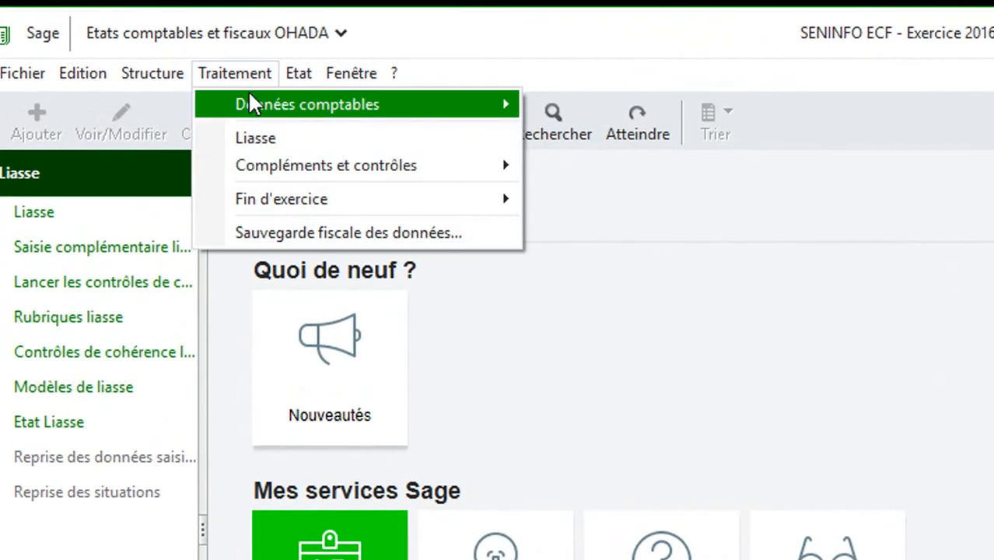
pyautogui.click(463, 70)
pyautogui.click(247, 74)
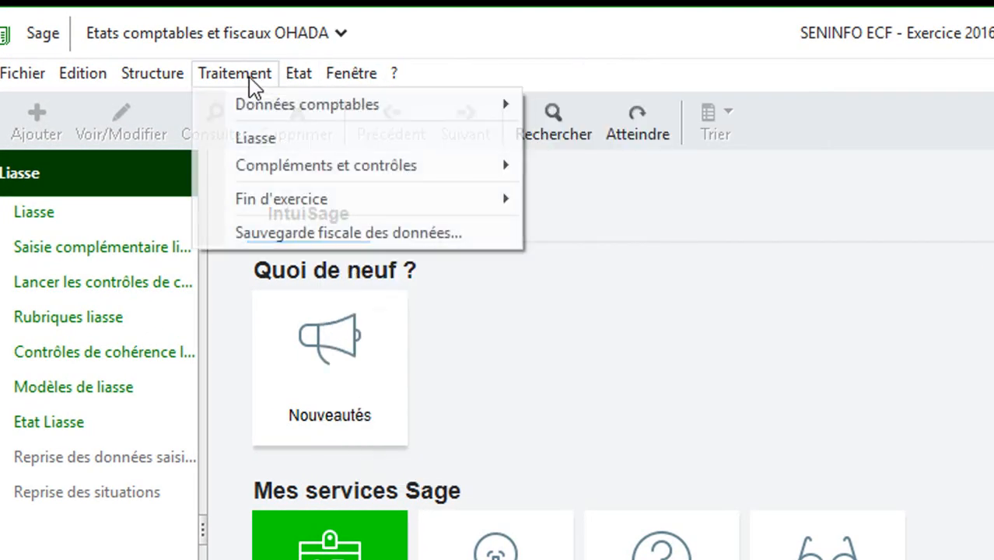
# Step: Integrate the 2016 Balance et OD, check the 1.927.426.616 debit/credit totals, then close it
pyautogui.moveTo(323, 109)
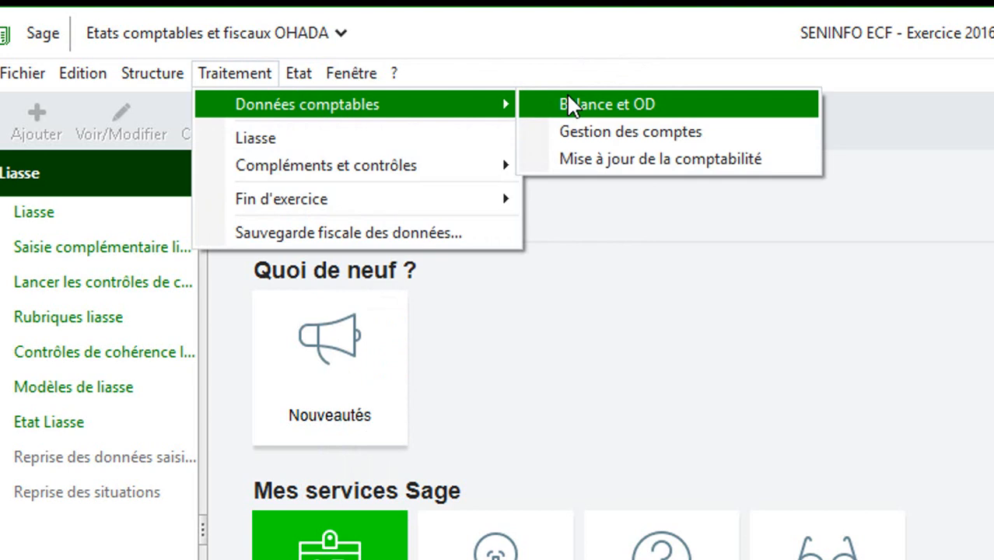
pyautogui.click(623, 102)
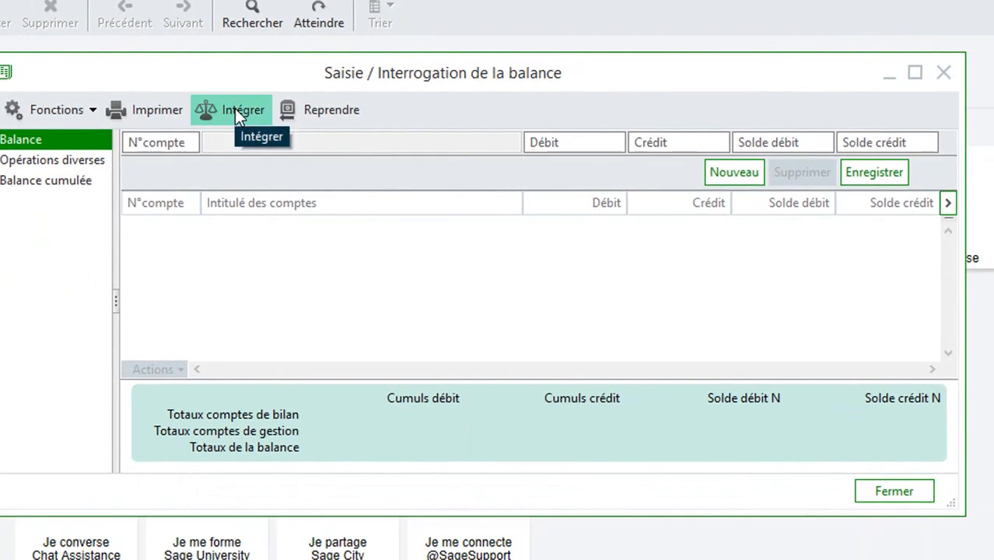
pyautogui.click(235, 108)
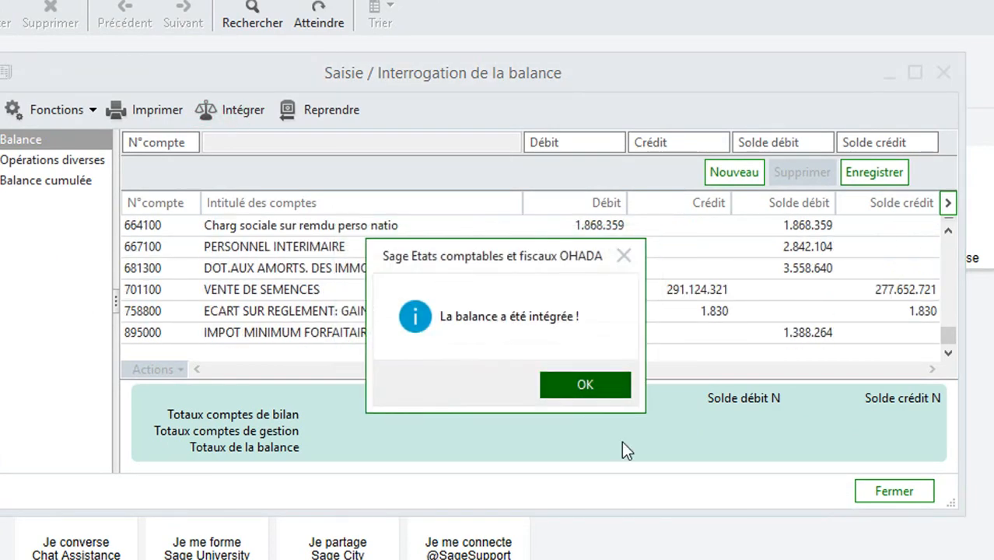
pyautogui.click(599, 384)
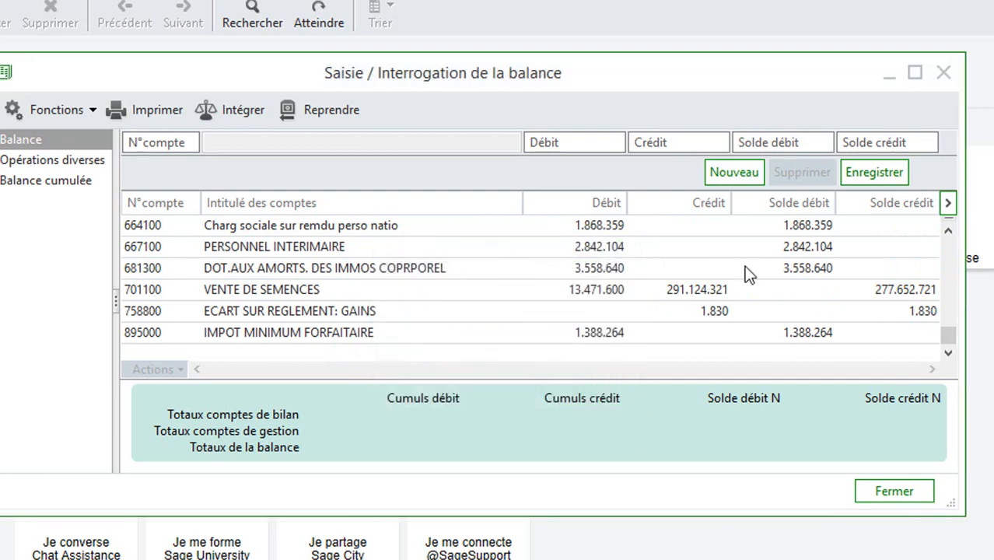
pyautogui.click(914, 74)
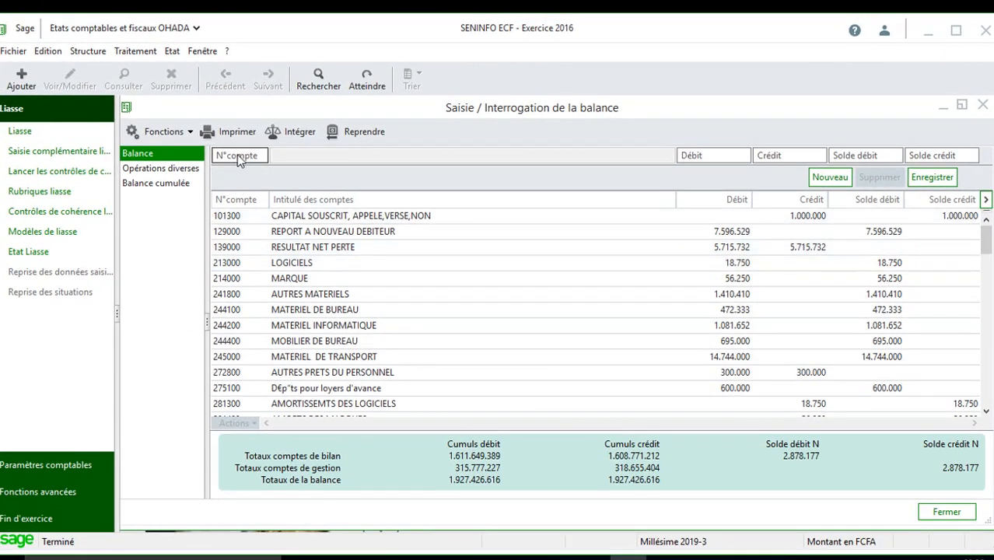
pyautogui.click(946, 512)
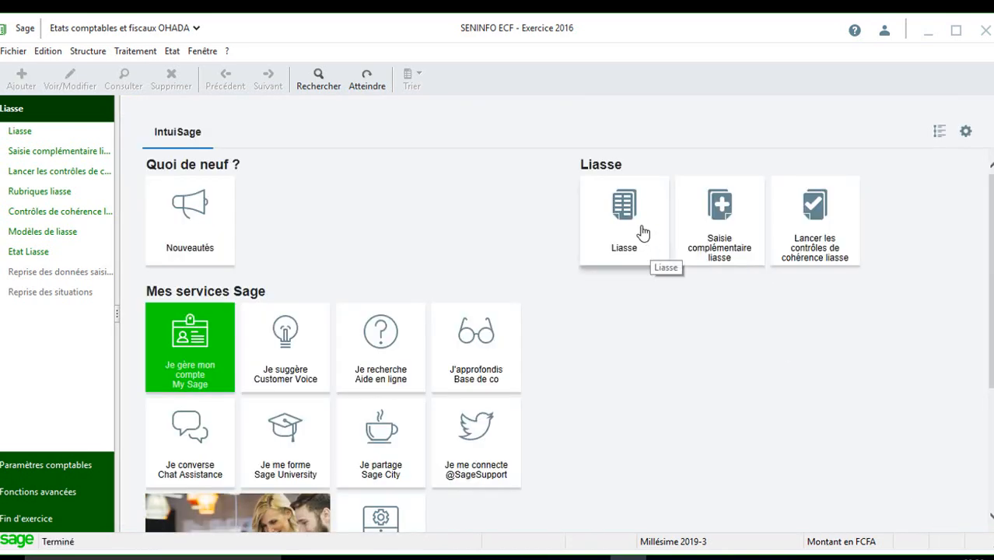
# Step: Open the liasse model selection and review the SYSCOHADA REVISE NORMAL and SMT templates
pyautogui.click(643, 232)
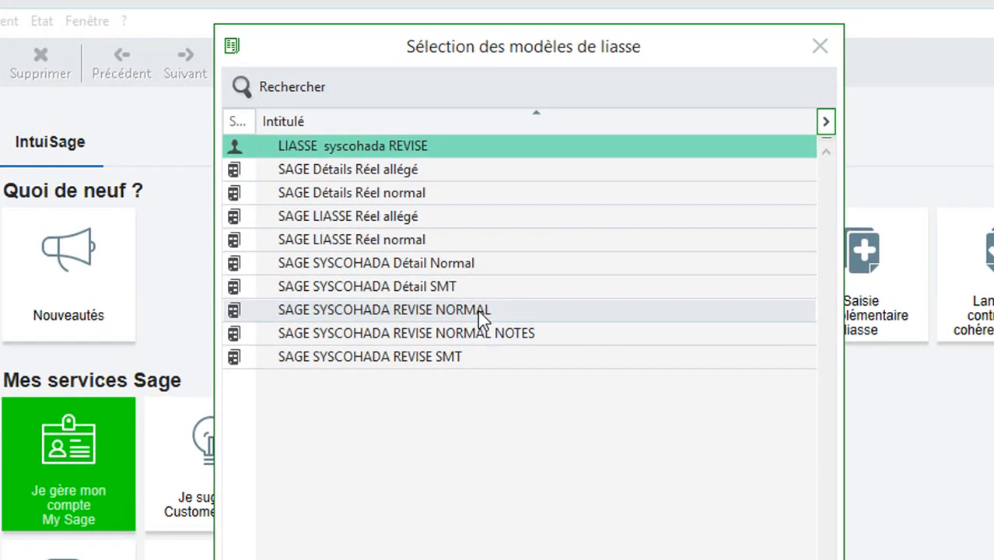
pyautogui.click(478, 311)
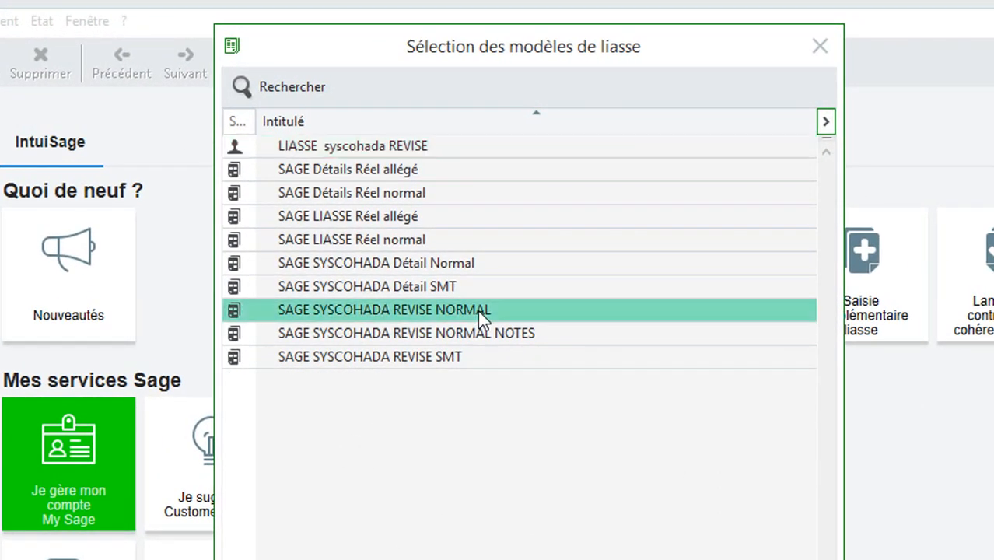
pyautogui.click(465, 358)
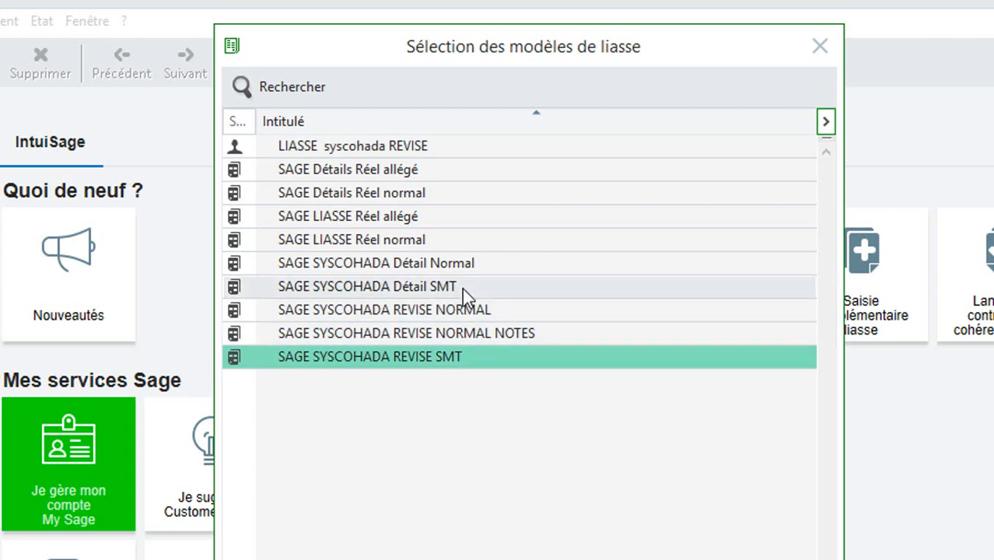
# Step: Open the SAGE SYSCOHADA REVISE NORMAL liasse and enter ministry 'DE L'ECONOMIE ET DES FINANCES'
pyautogui.doubleClick(467, 309)
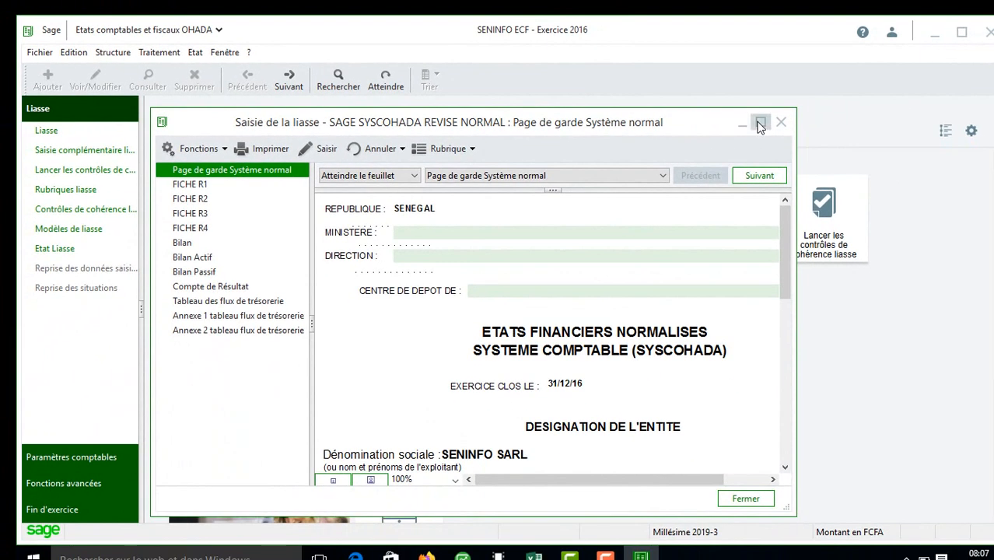
pyautogui.click(886, 126)
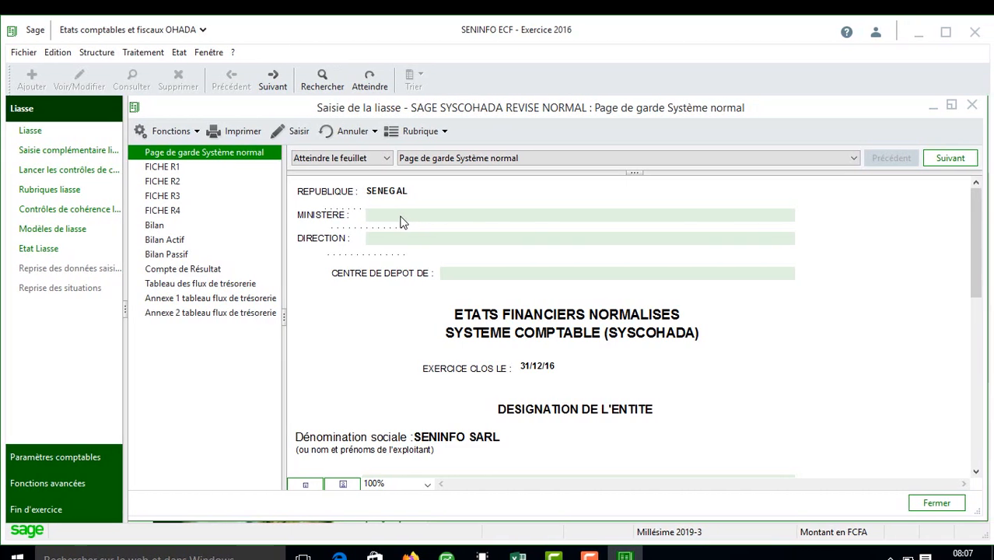
pyautogui.click(403, 220)
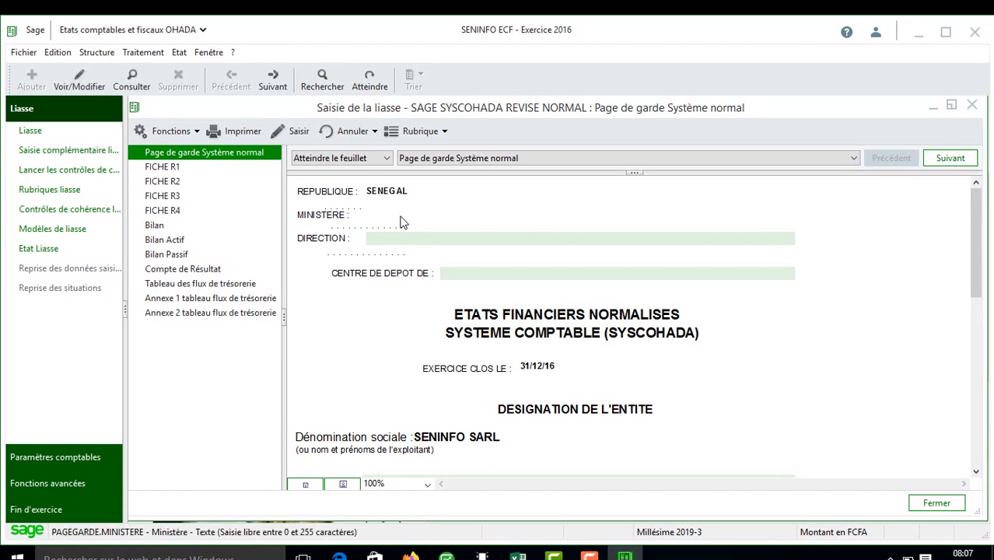
pyautogui.write("DE L'ECONOMIE ET DES FINANCE")
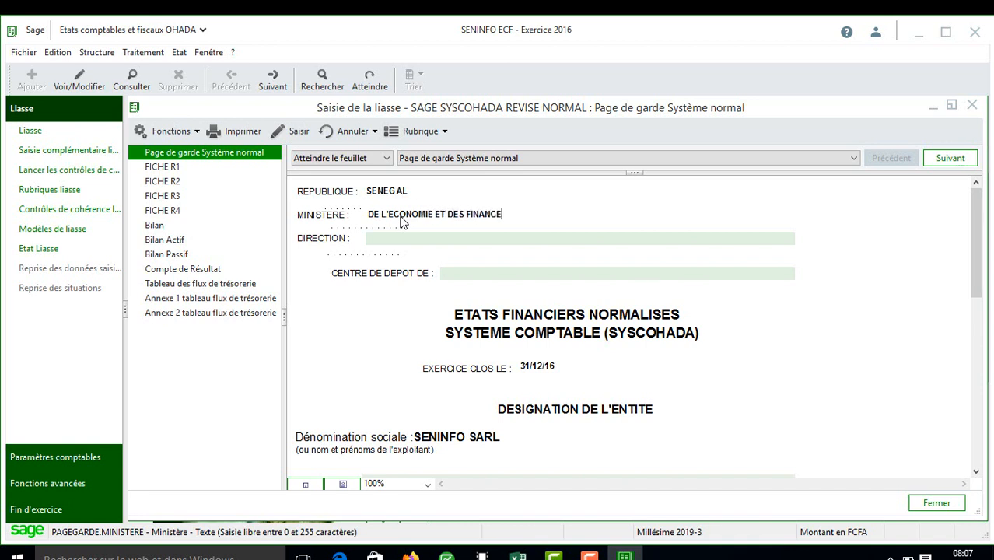
pyautogui.write('S')
# Step: Enter direction 'GENRALES DES IMPOTS ET DOMAINE' and centre de dépôt CME
pyautogui.click(412, 237)
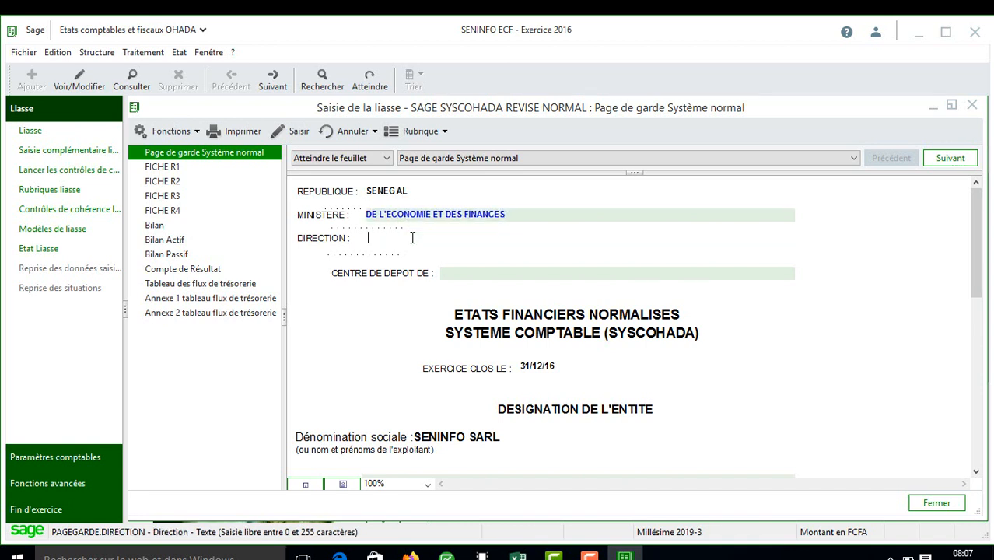
pyautogui.write('GENRALES DES IMPOTS ET ')
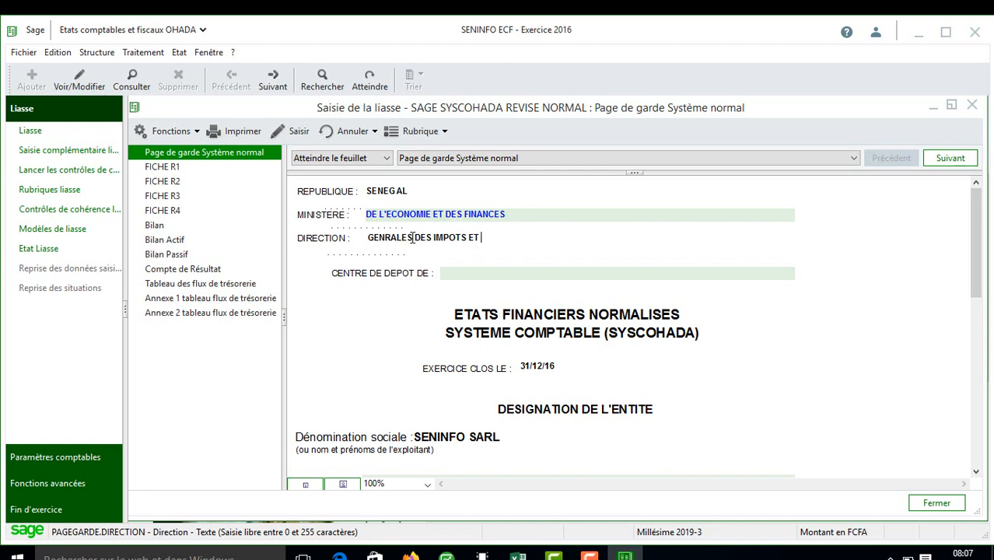
pyautogui.write('DOMAINES')
pyautogui.click(465, 277)
pyautogui.write('CME')
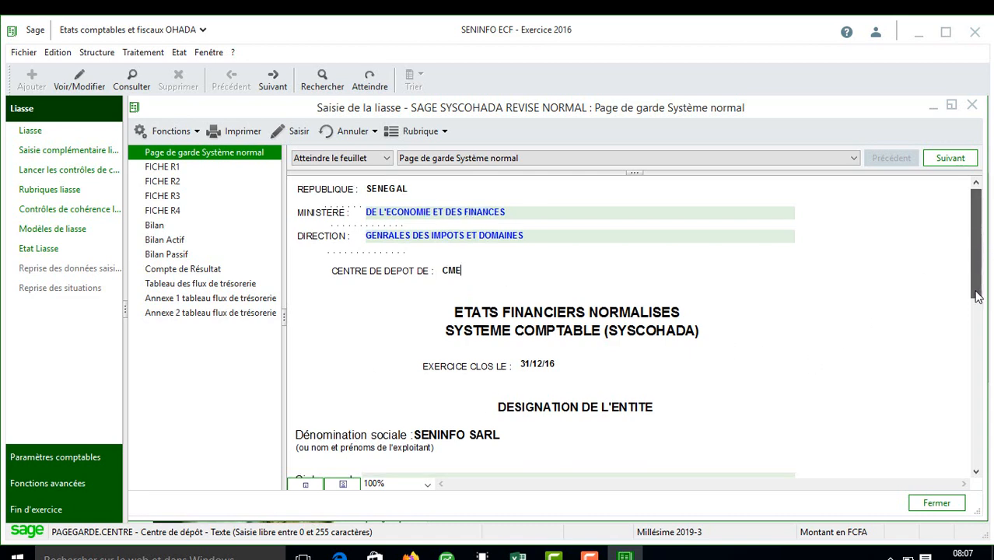
pyautogui.moveTo(980, 247); pyautogui.dragTo(989, 378)
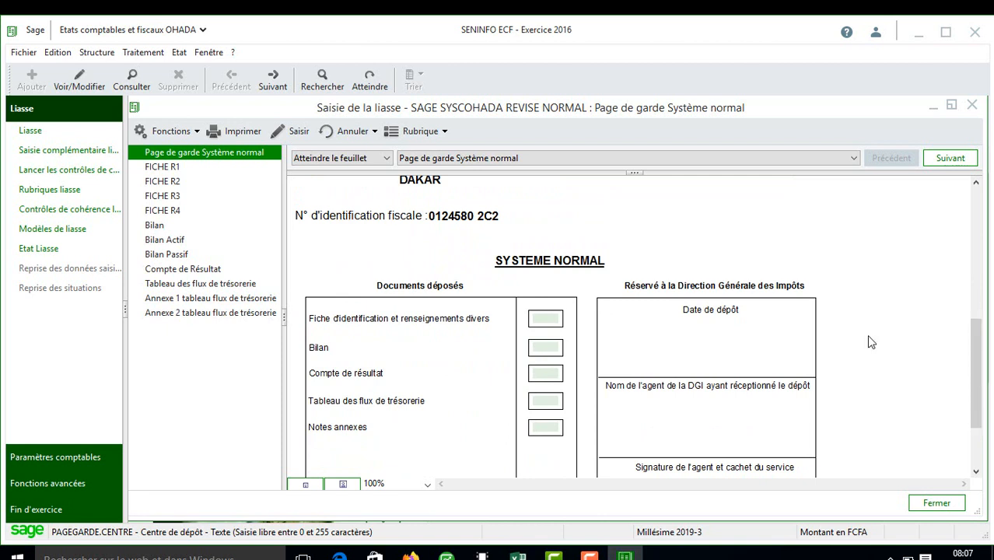
# Step: Tick identification, Bilan, Compte de résultat, flux de trésorerie and Notes annexes as filed
pyautogui.click(543, 318)
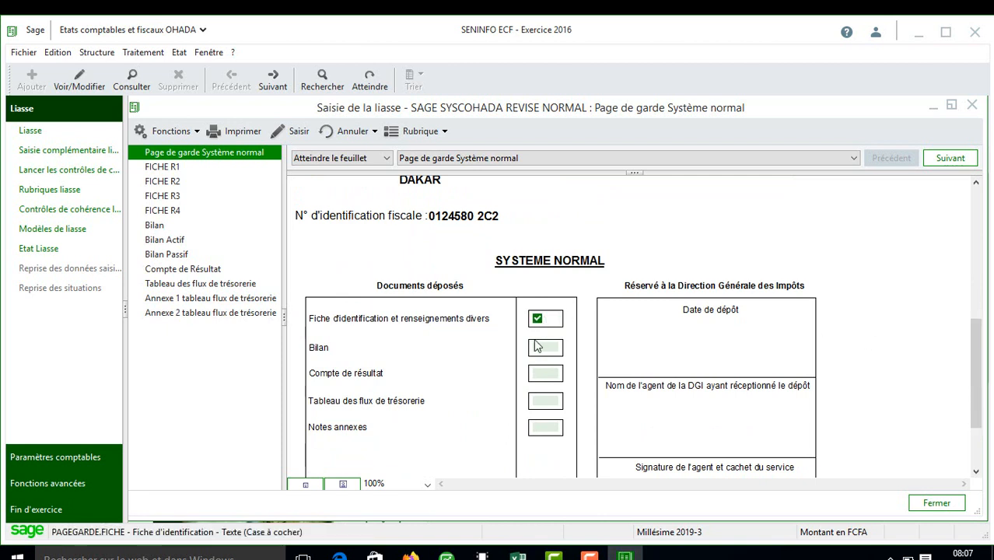
pyautogui.click(536, 351)
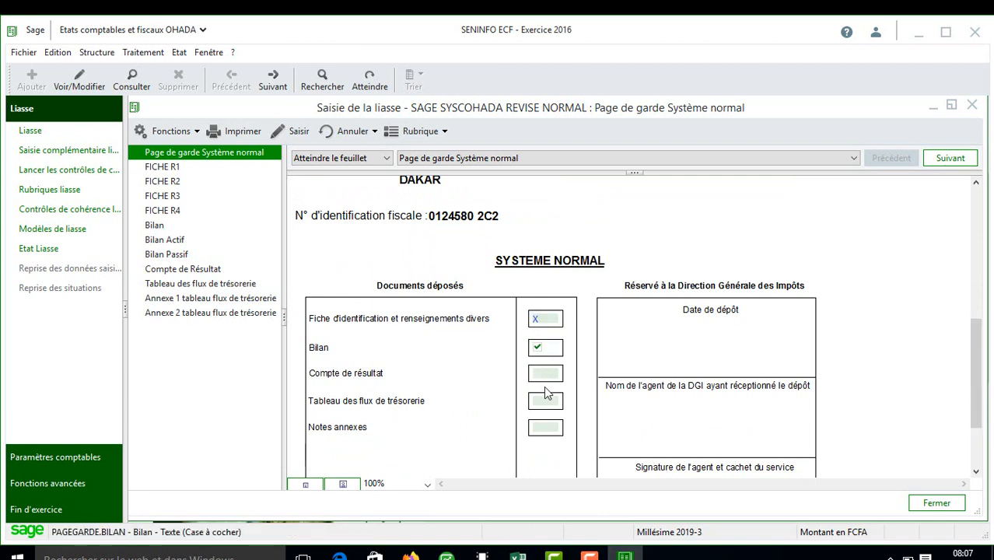
pyautogui.click(544, 376)
pyautogui.click(542, 401)
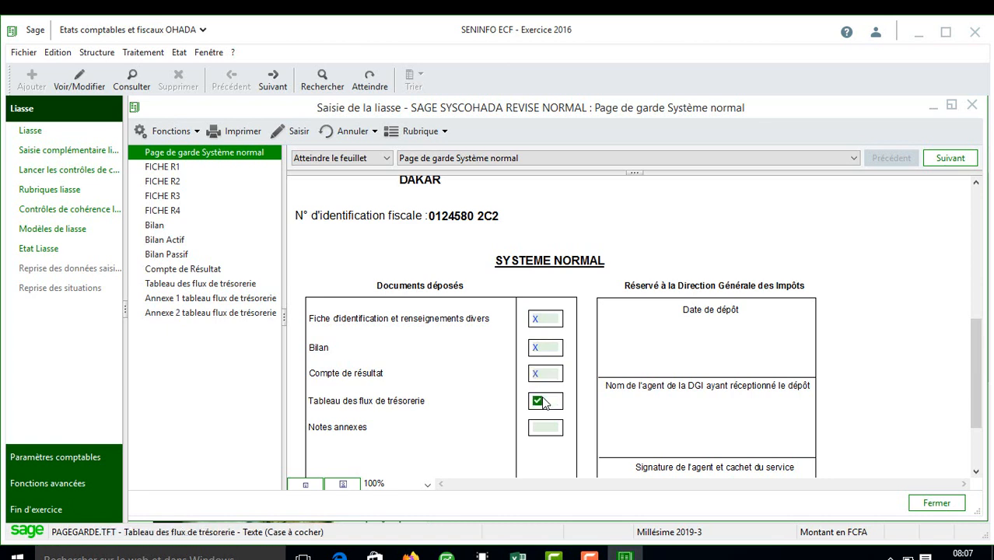
pyautogui.click(543, 430)
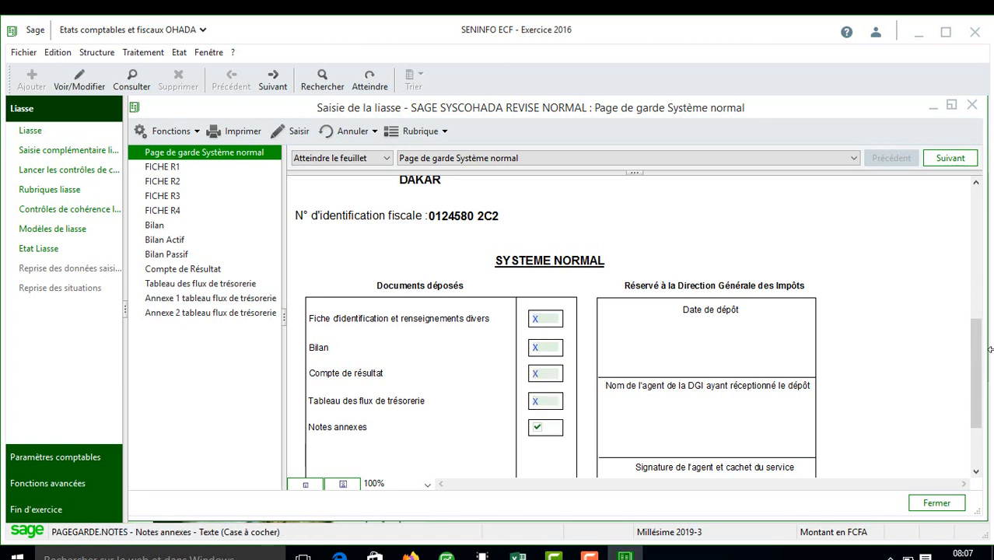
# Step: Set the Nombre d'exemplaires déposés to 5
pyautogui.moveTo(977, 356); pyautogui.dragTo(982, 454)
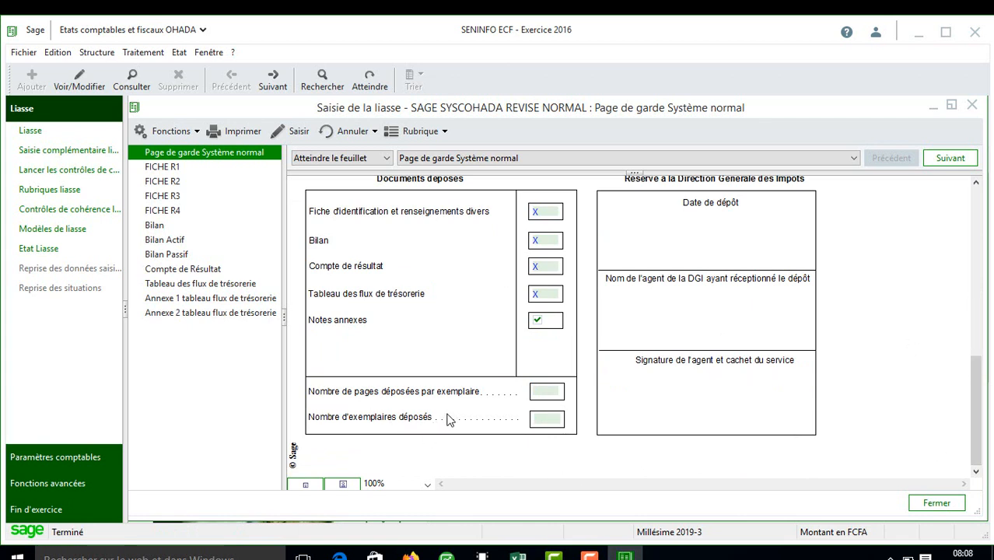
pyautogui.click(554, 424)
pyautogui.write('5')
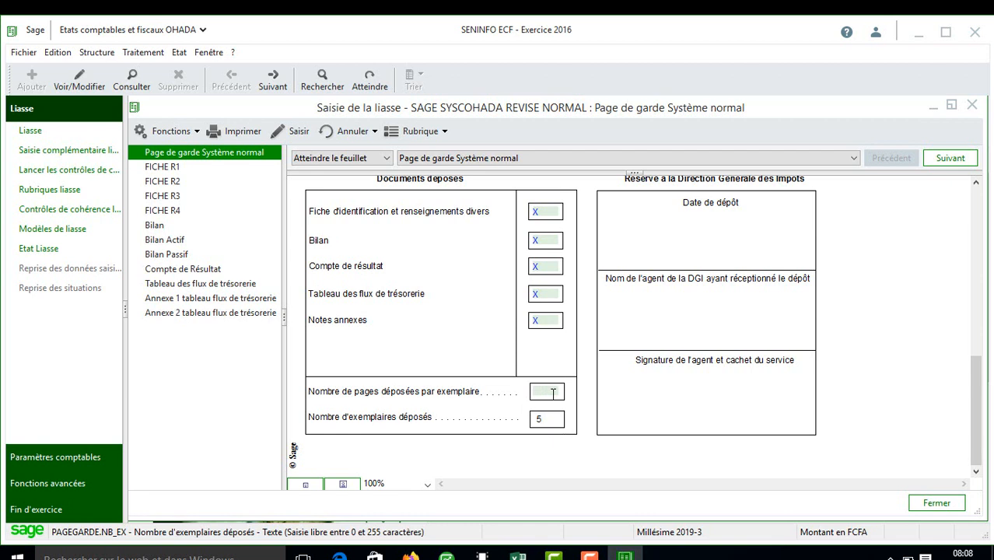
# Step: Scroll through FICHE R1, the Bilan and the Compte de Résultat, ending on the Bilan with net result 2 878 177
pyautogui.click(184, 173)
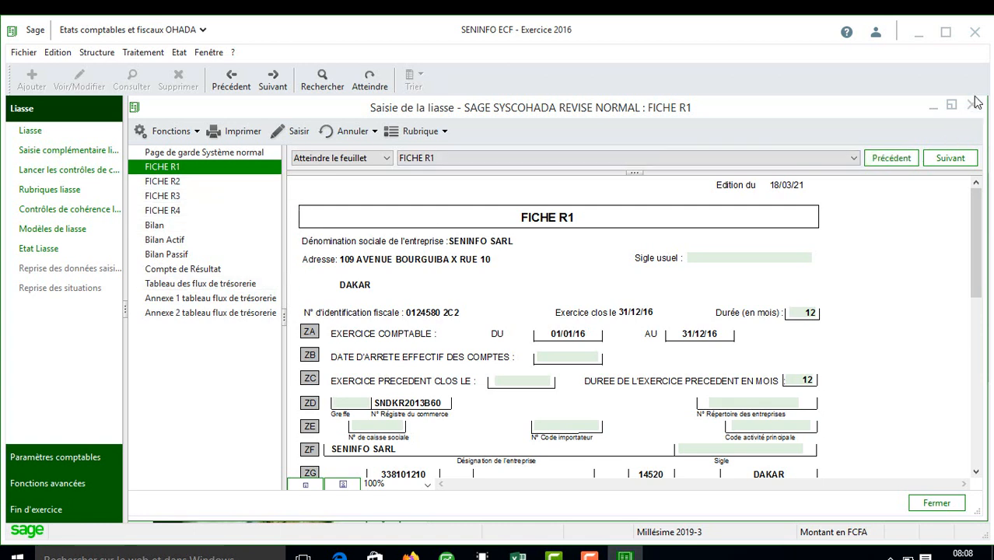
pyautogui.click(164, 222)
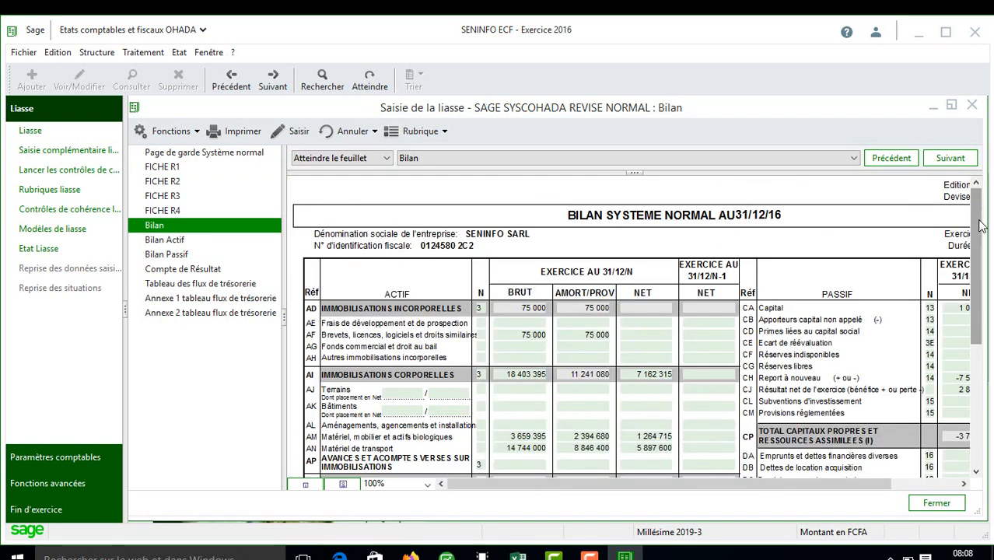
pyautogui.moveTo(981, 223); pyautogui.dragTo(981, 424)
pyautogui.moveTo(716, 479); pyautogui.dragTo(808, 479)
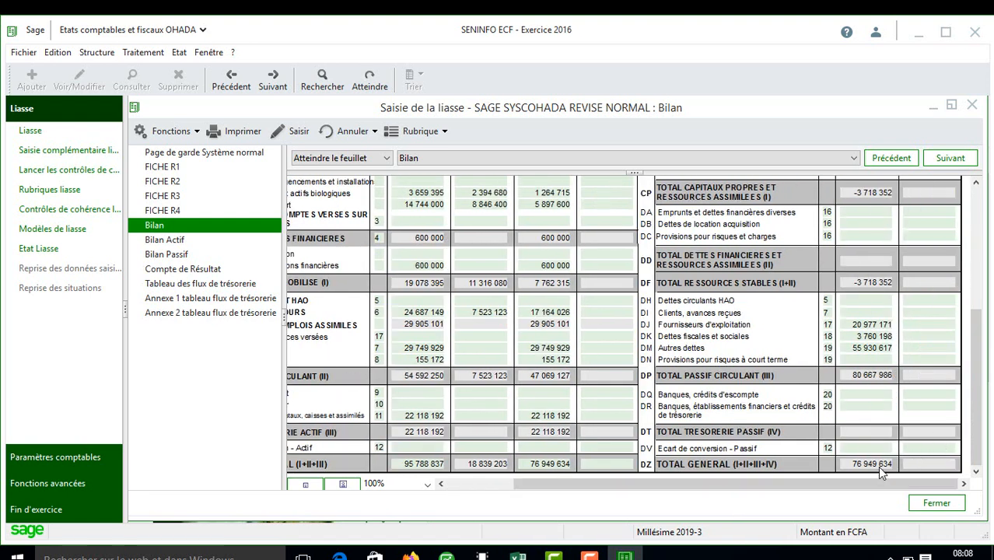
pyautogui.click(185, 269)
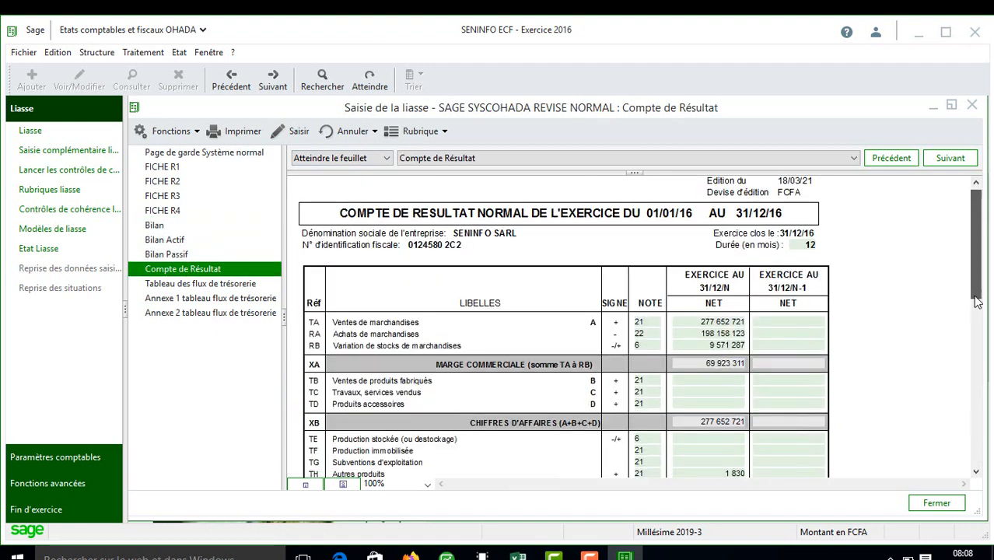
pyautogui.moveTo(977, 301); pyautogui.dragTo(979, 350)
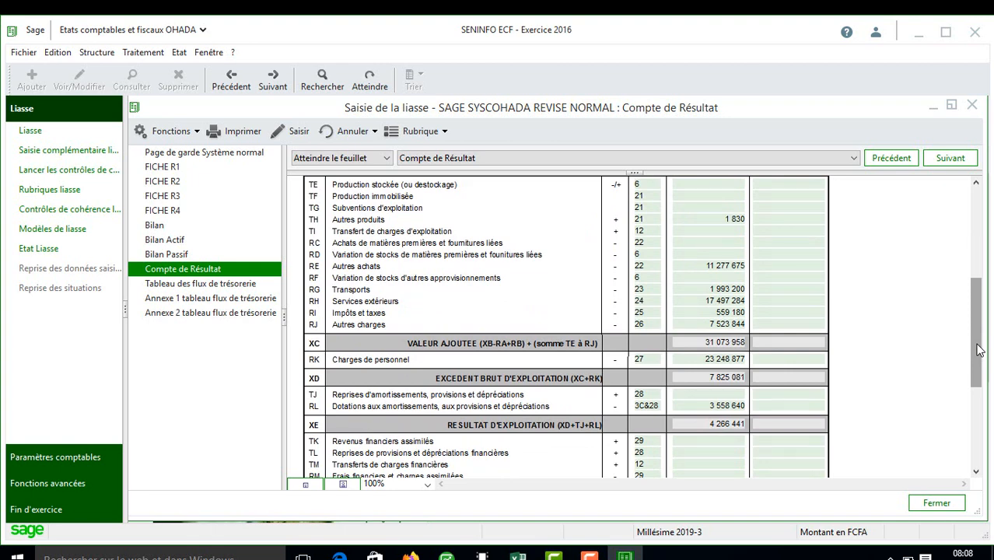
pyautogui.moveTo(977, 347); pyautogui.dragTo(979, 458)
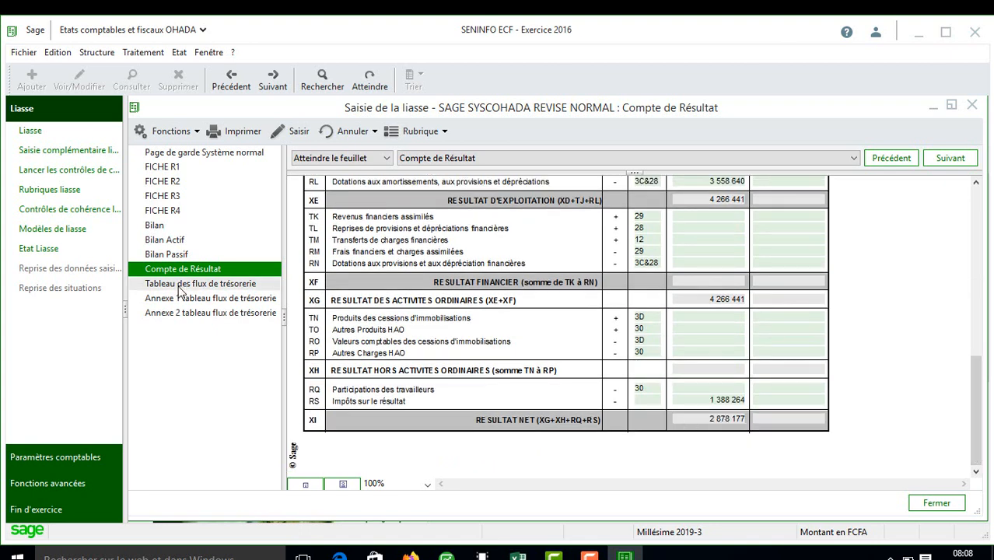
pyautogui.click(173, 224)
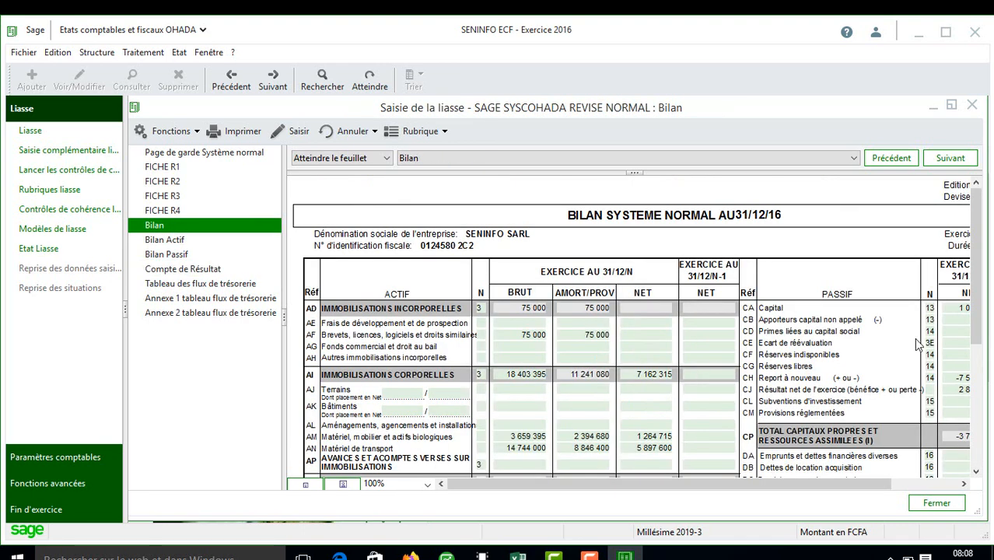
pyautogui.moveTo(841, 484); pyautogui.dragTo(946, 485)
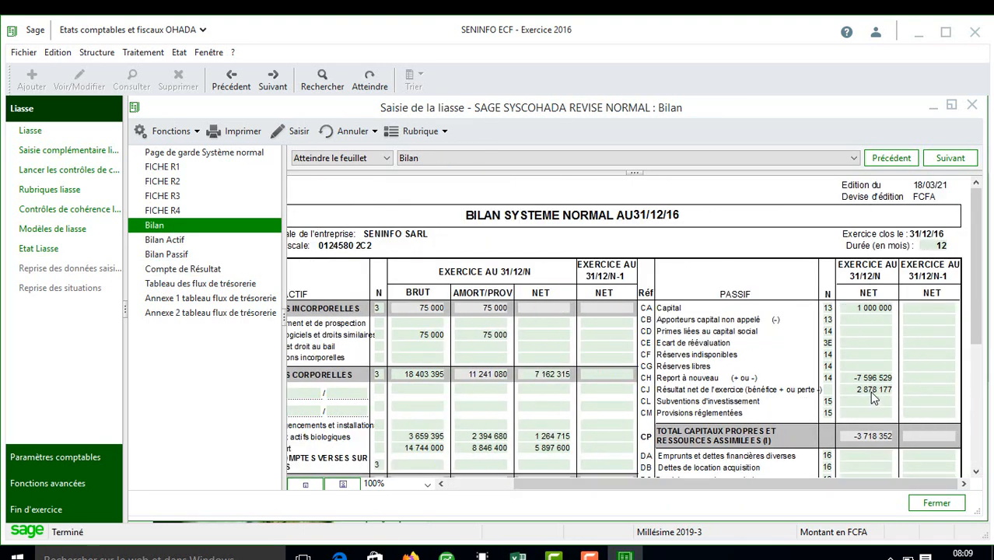
# Step: Compare the cash-flow table against the Bilan's treasury figures
pyautogui.click(197, 285)
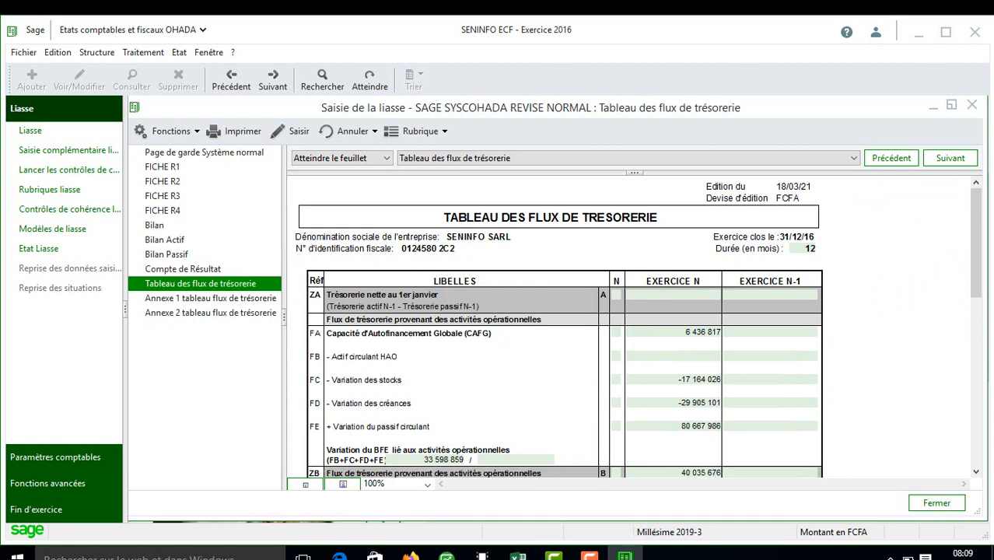
pyautogui.moveTo(983, 226); pyautogui.dragTo(967, 465)
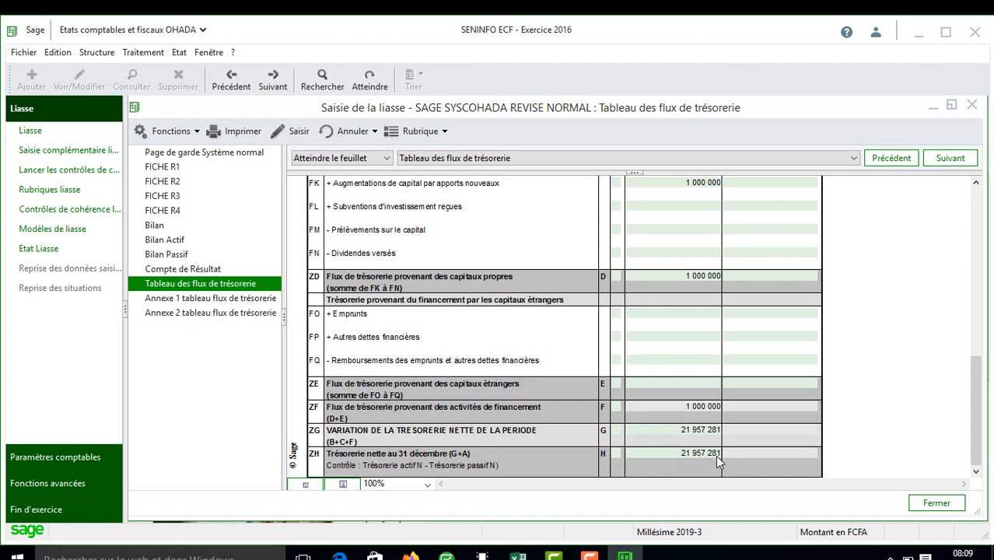
pyautogui.click(183, 227)
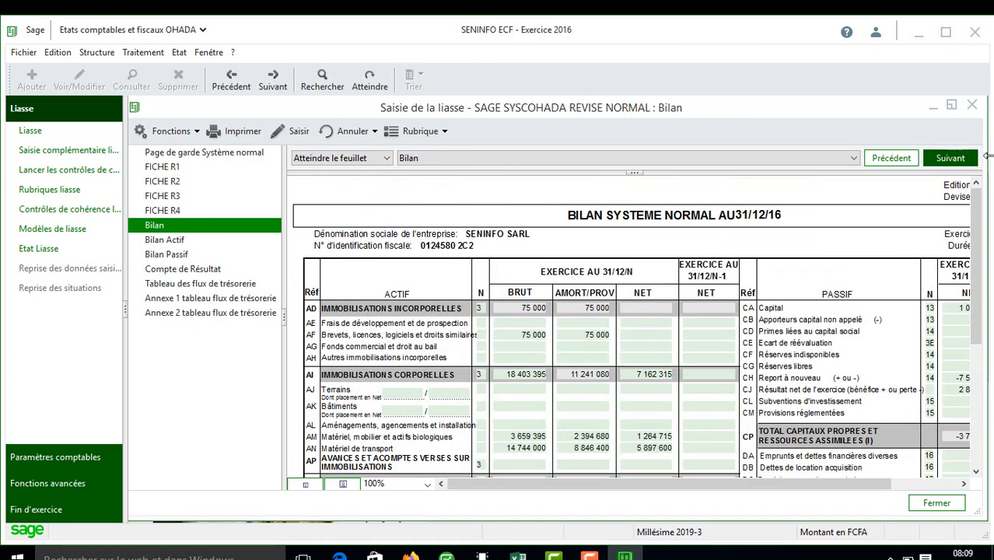
pyautogui.moveTo(976, 226); pyautogui.dragTo(989, 405)
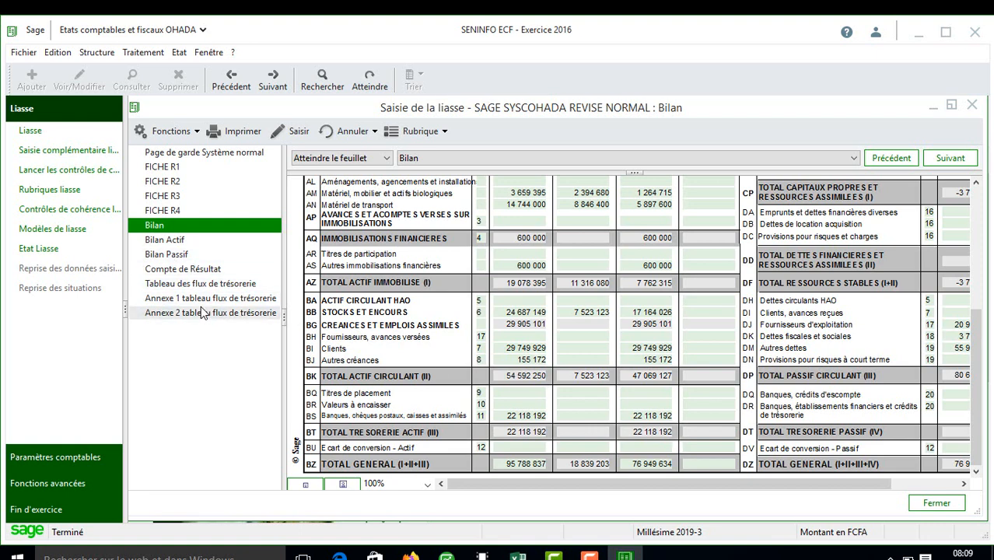
# Step: Enter 160911 as ZA opening net cash for Exercice N, bringing ZH to 22 118 192
pyautogui.click(215, 284)
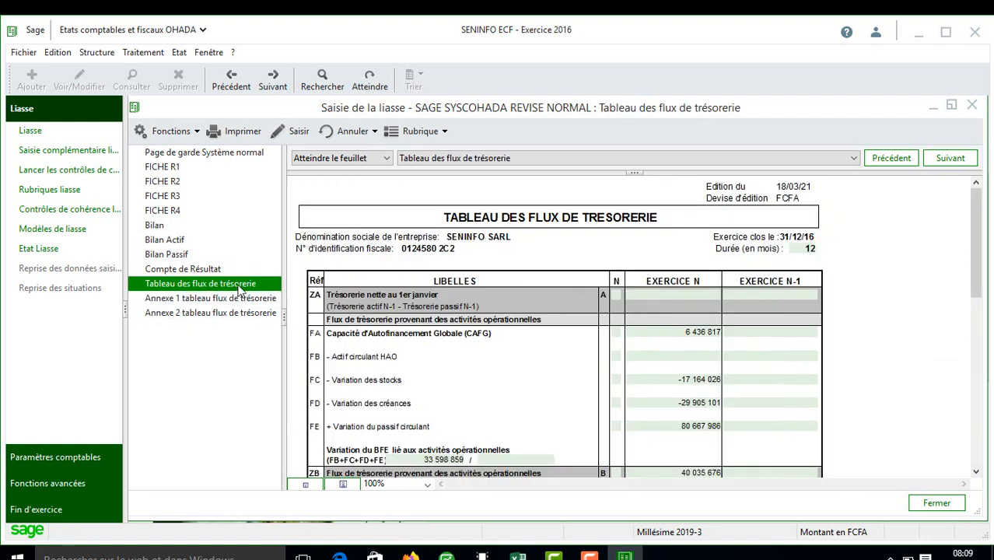
pyautogui.click(682, 294)
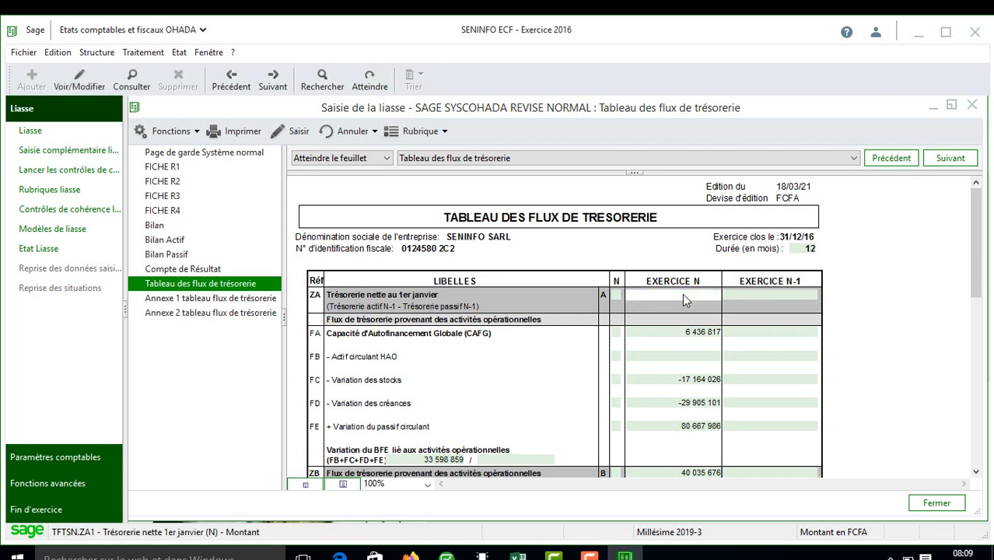
pyautogui.write('160911')
pyautogui.press('Tab')
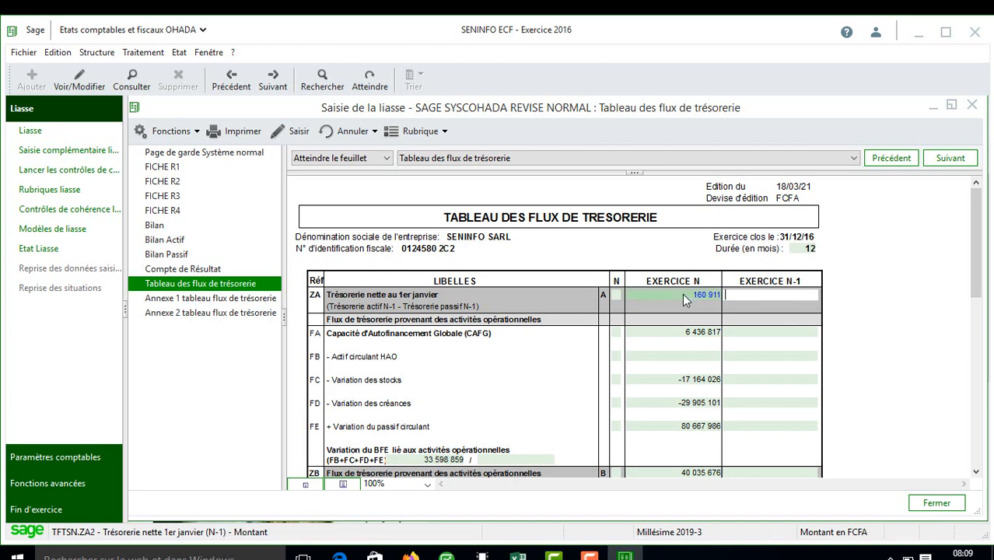
pyautogui.moveTo(977, 247); pyautogui.dragTo(991, 445)
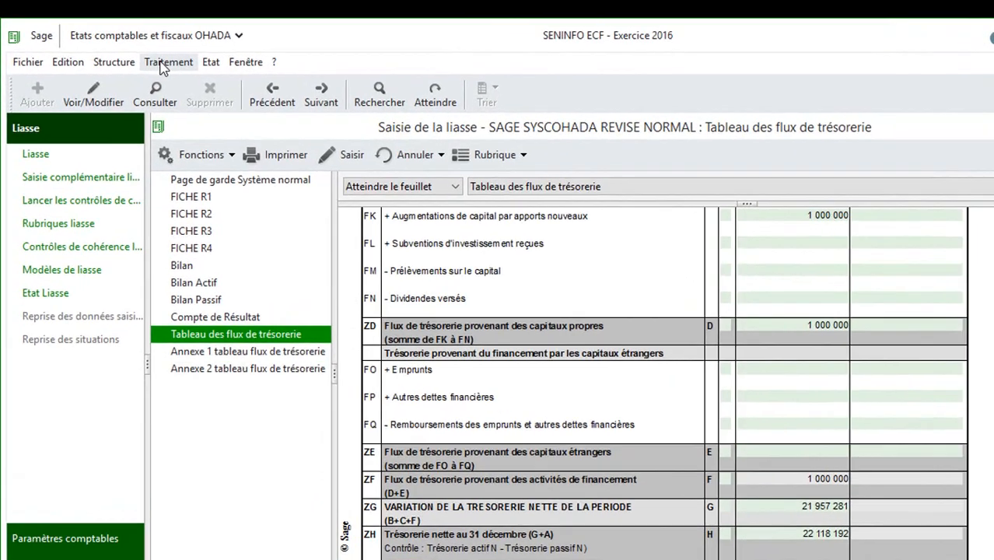
pyautogui.click(162, 64)
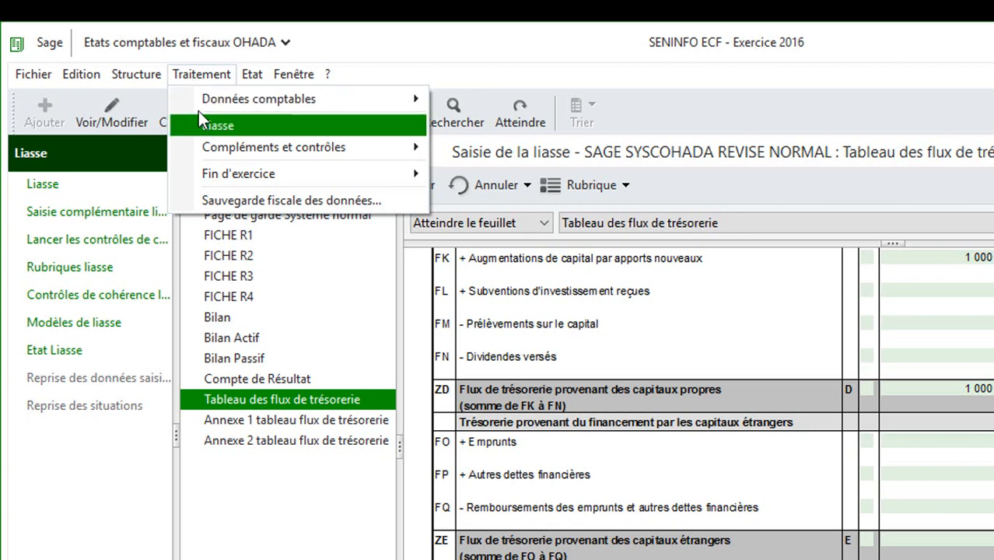
pyautogui.moveTo(233, 175)
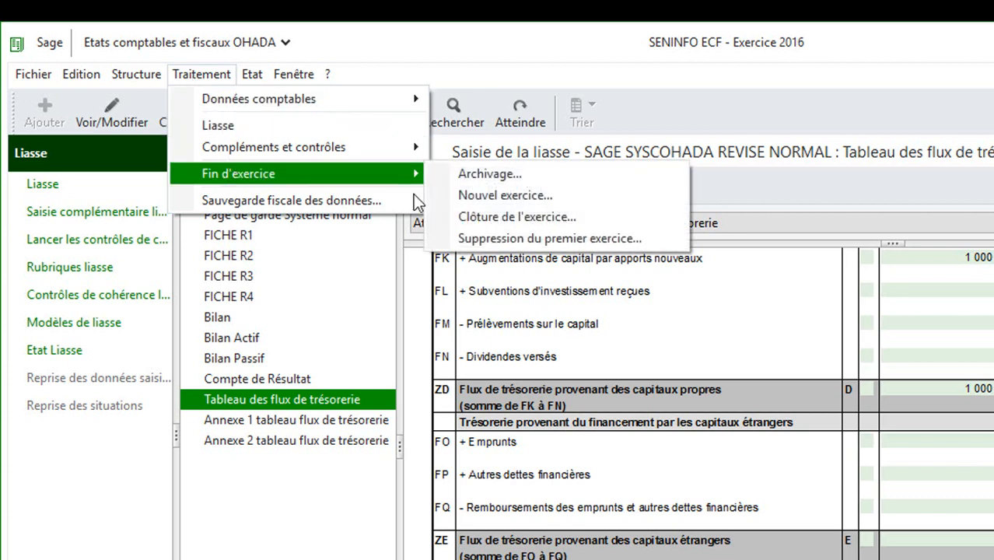
pyautogui.click(515, 218)
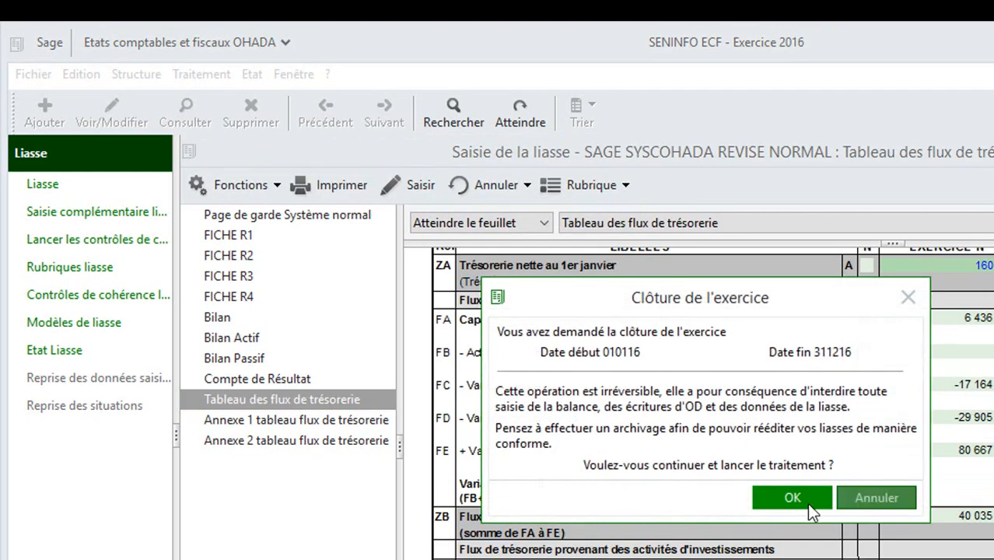
pyautogui.click(793, 504)
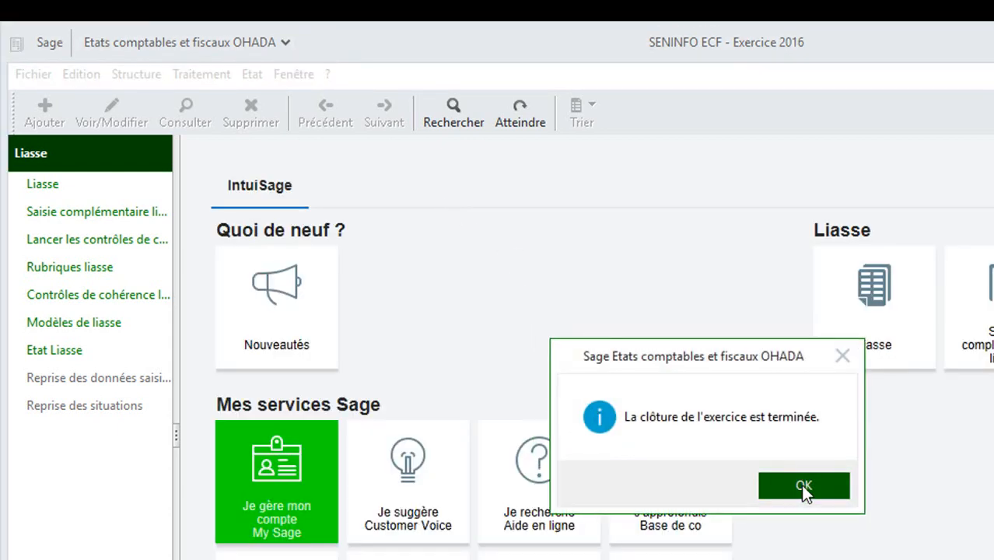
pyautogui.click(777, 475)
pyautogui.click(290, 78)
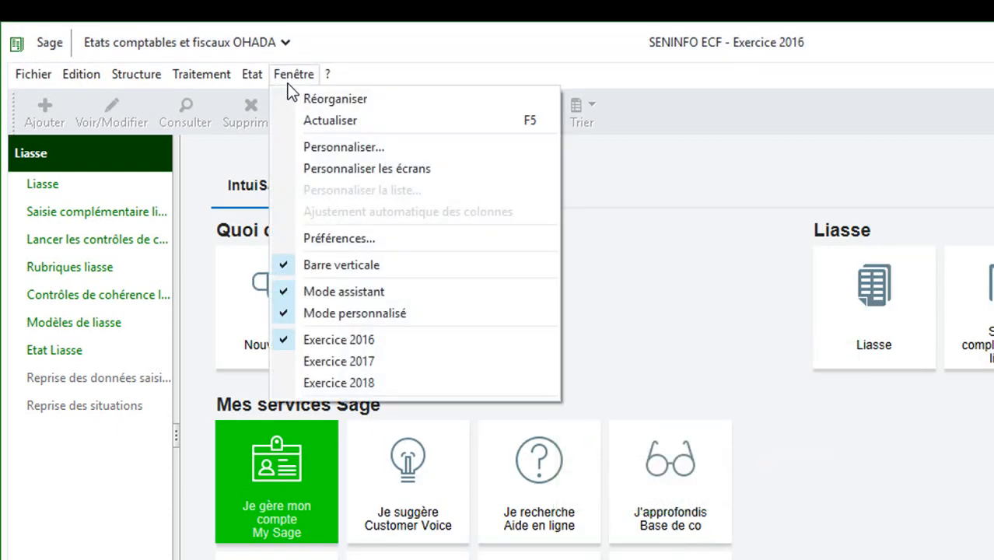
# Step: Switch to Exercice 2017 and integrate its trial balance through Balance et OD
pyautogui.click(354, 361)
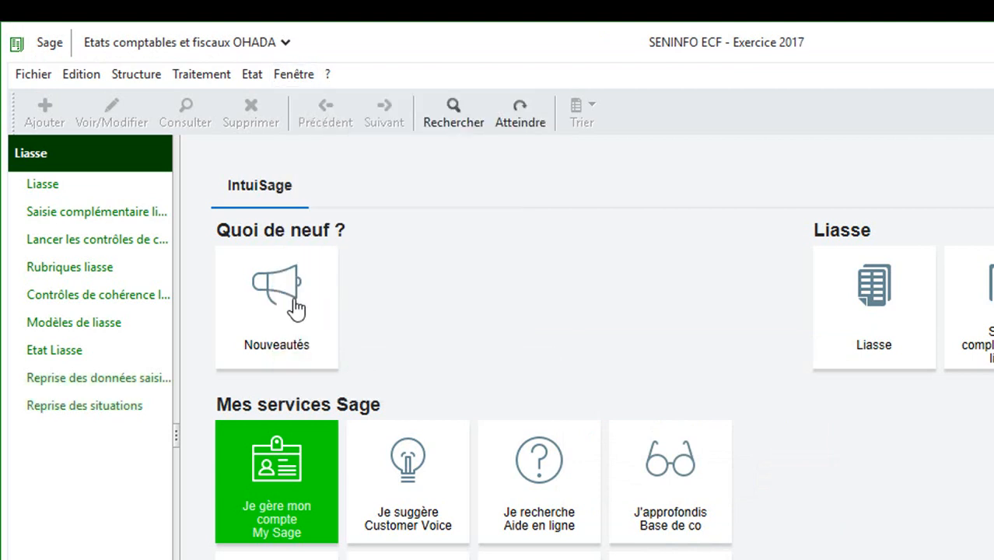
pyautogui.click(220, 80)
pyautogui.moveTo(268, 105)
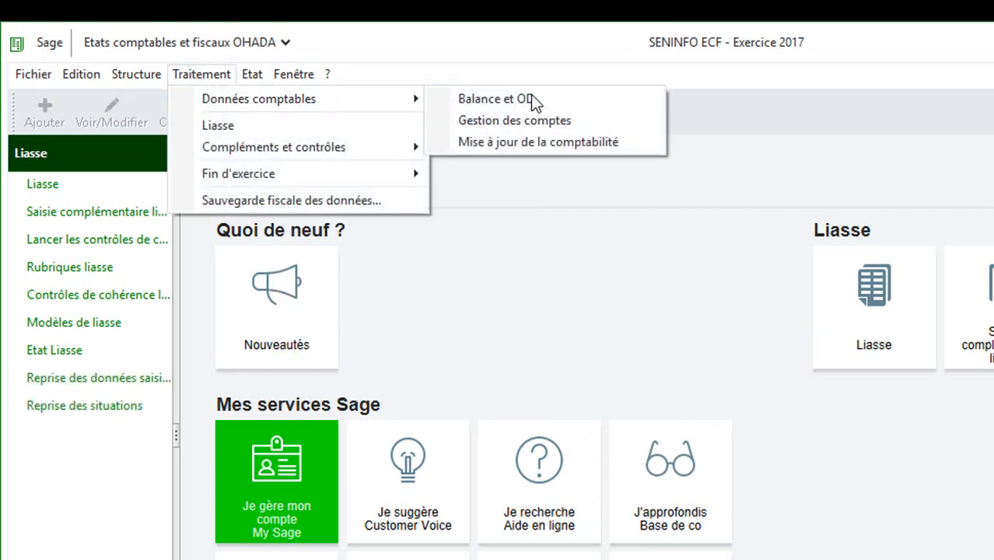
pyautogui.click(551, 101)
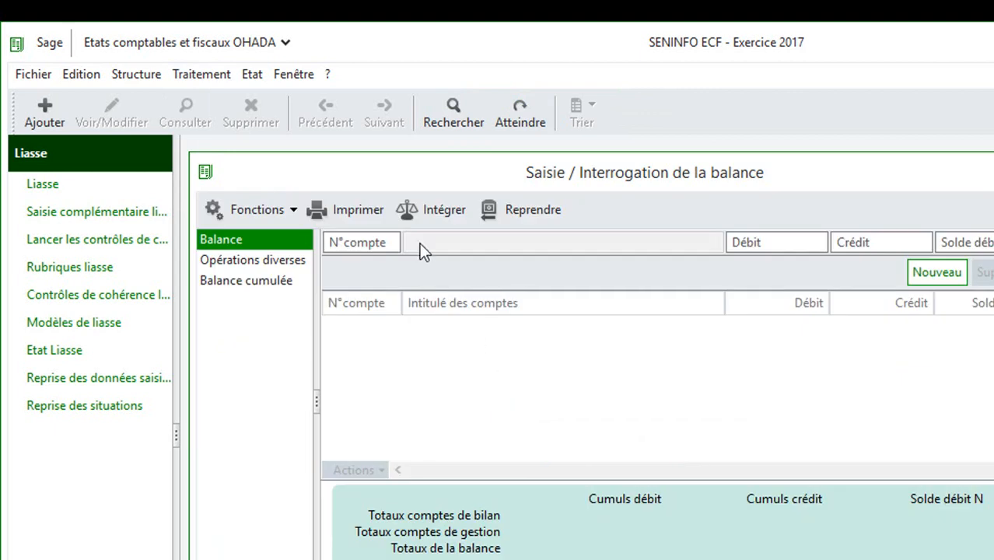
pyautogui.click(414, 210)
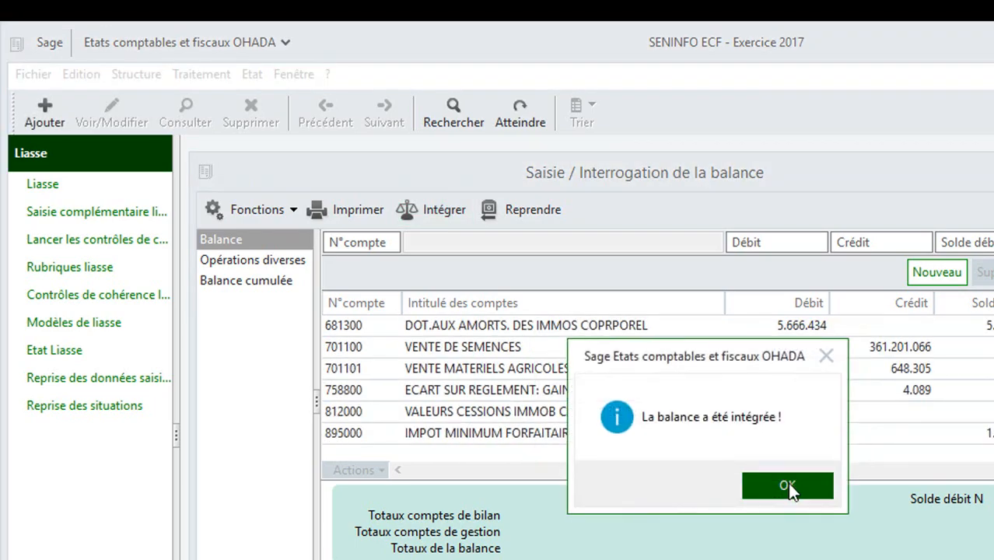
pyautogui.click(788, 482)
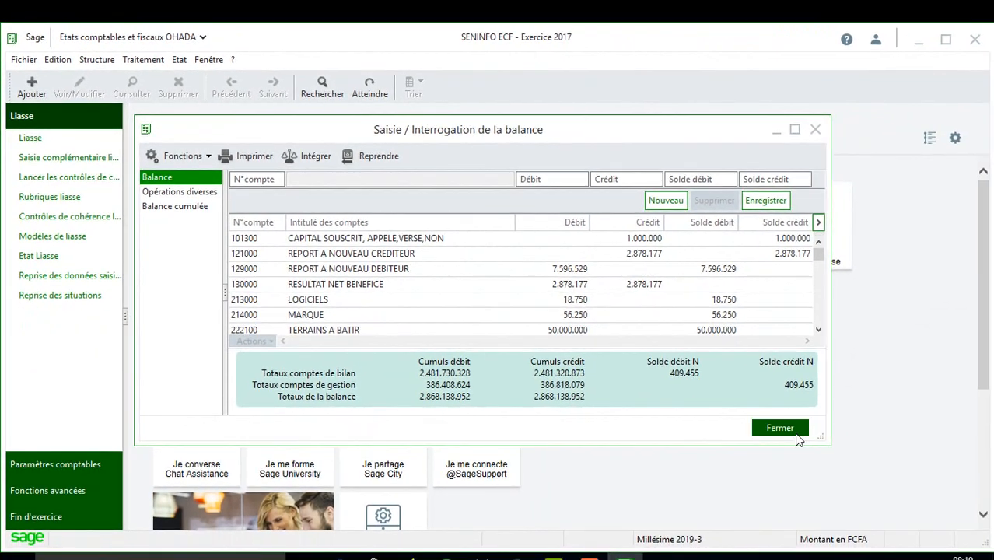
pyautogui.click(865, 472)
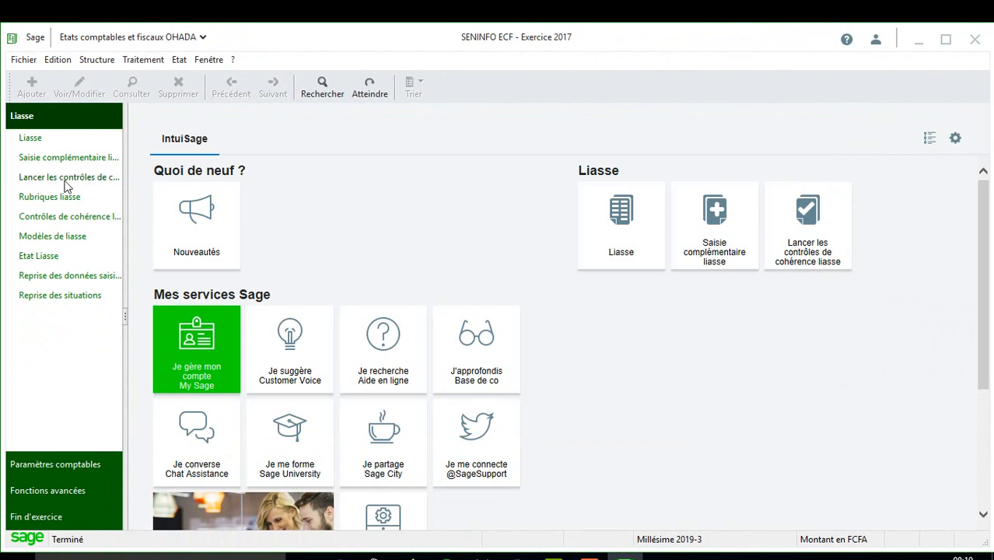
# Step: Open the SAGE SYSCOHADA REVISE NORMAL liasse model and maximize the Saisie de la liasse window
pyautogui.click(638, 235)
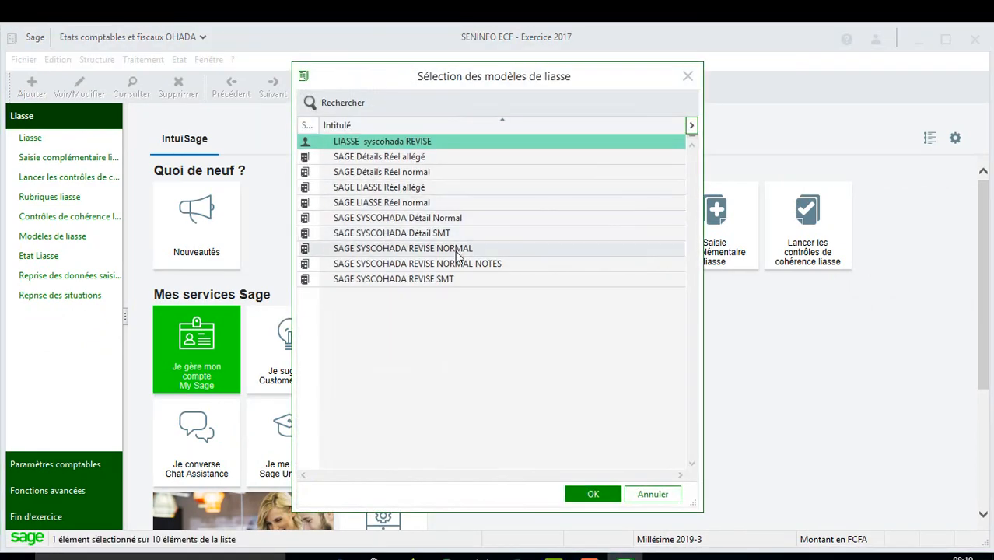
pyautogui.doubleClick(456, 250)
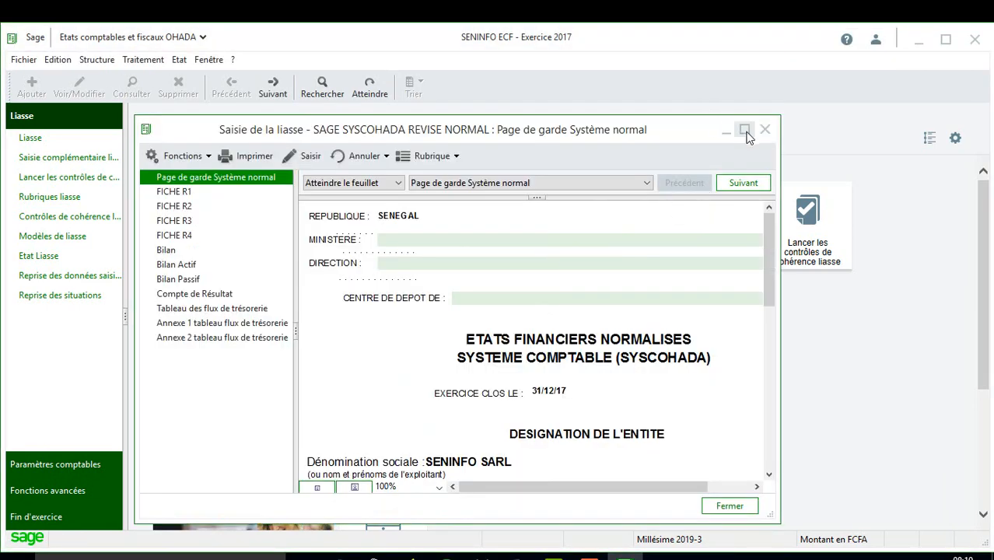
pyautogui.click(743, 130)
# Step: Scroll through the 2017 Bilan and Compte de Résultat, then display the cash-flow table showing ZA 22 118 192
pyautogui.click(155, 233)
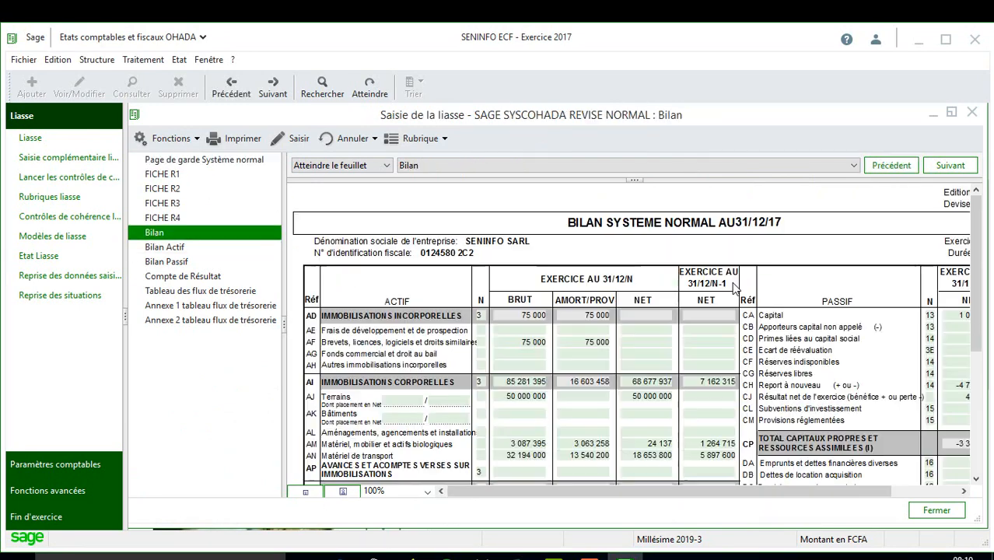
pyautogui.moveTo(988, 210); pyautogui.dragTo(990, 392)
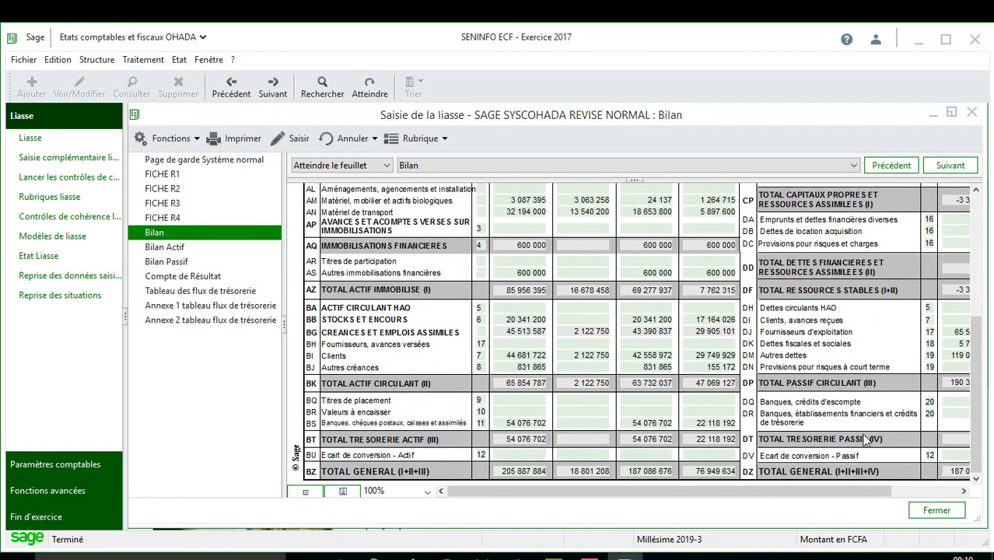
pyautogui.moveTo(886, 491); pyautogui.dragTo(935, 493)
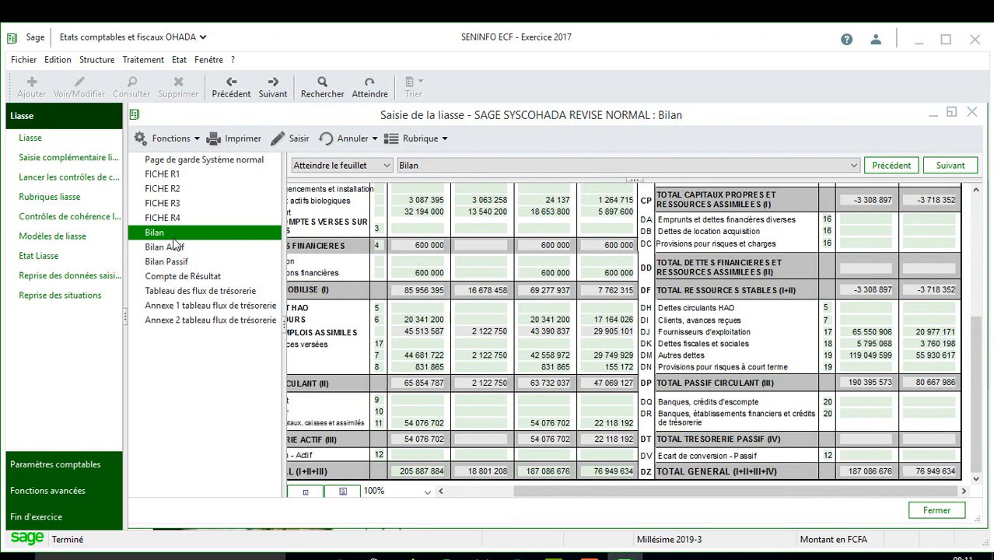
pyautogui.click(182, 276)
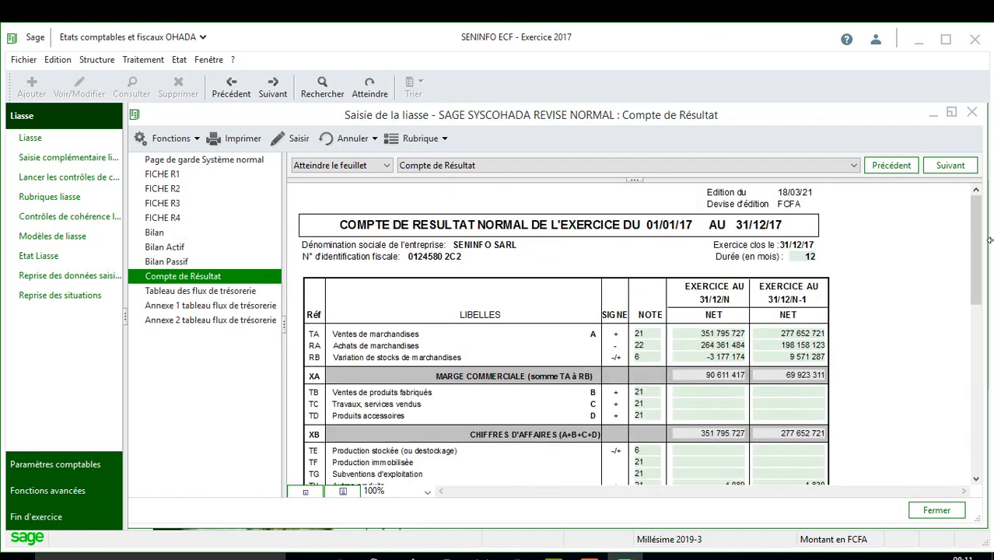
pyautogui.moveTo(977, 245); pyautogui.dragTo(986, 475)
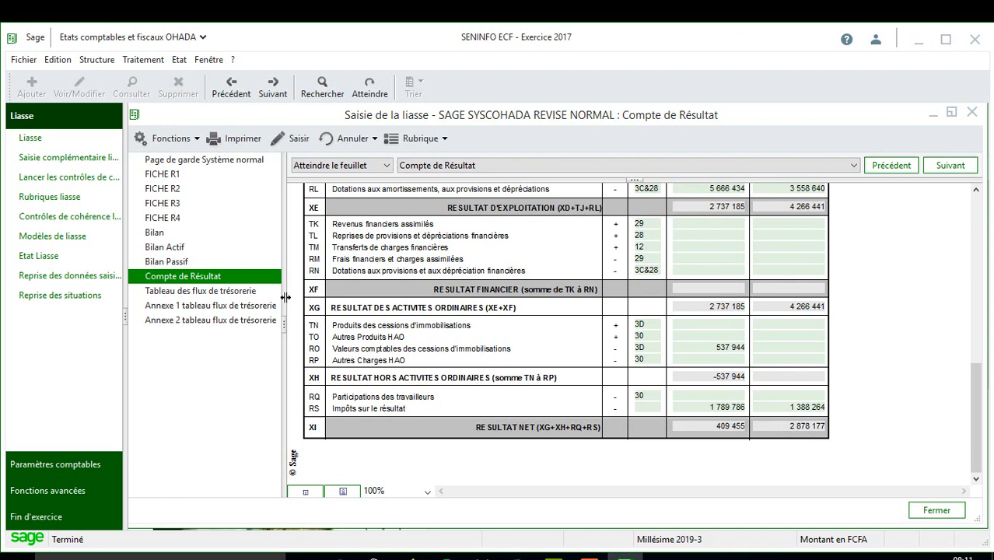
pyautogui.click(204, 233)
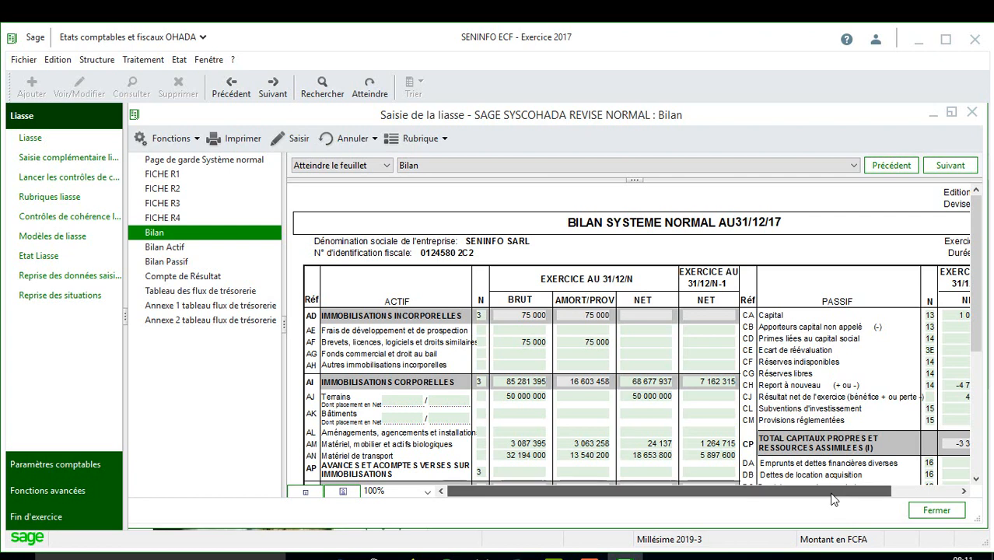
pyautogui.moveTo(832, 498); pyautogui.dragTo(925, 500)
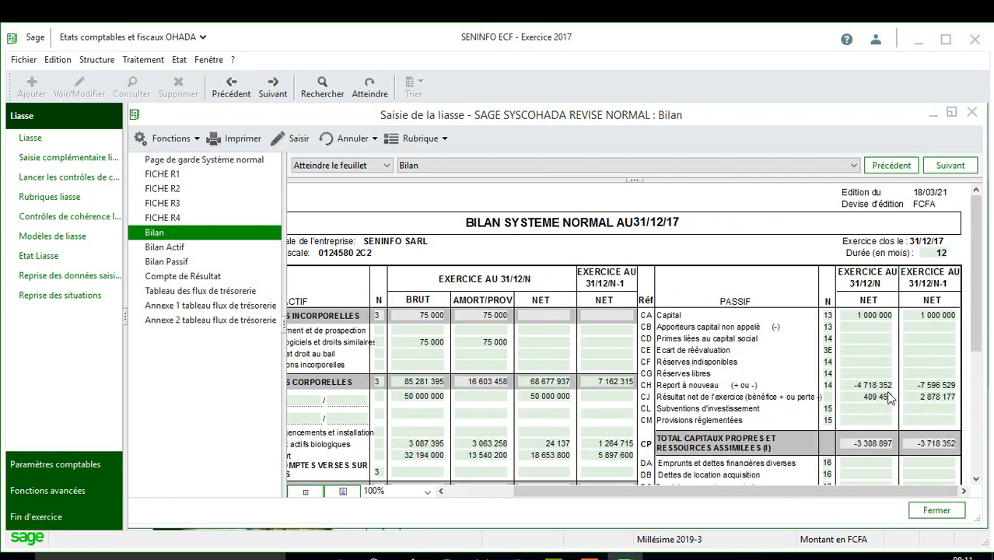
pyautogui.click(211, 295)
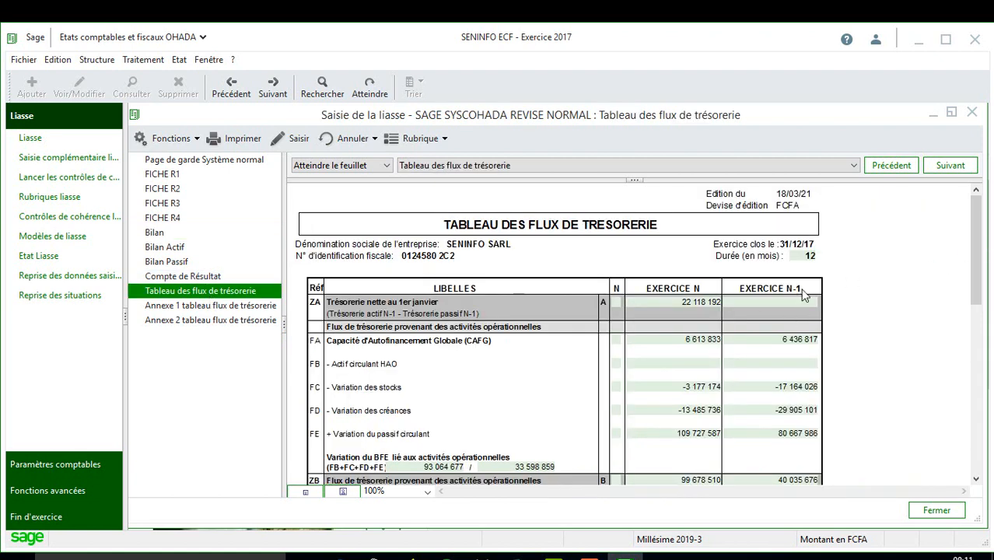
# Step: Enter 160911 as the ZA opening net cash for Exercice N-1
pyautogui.click(770, 304)
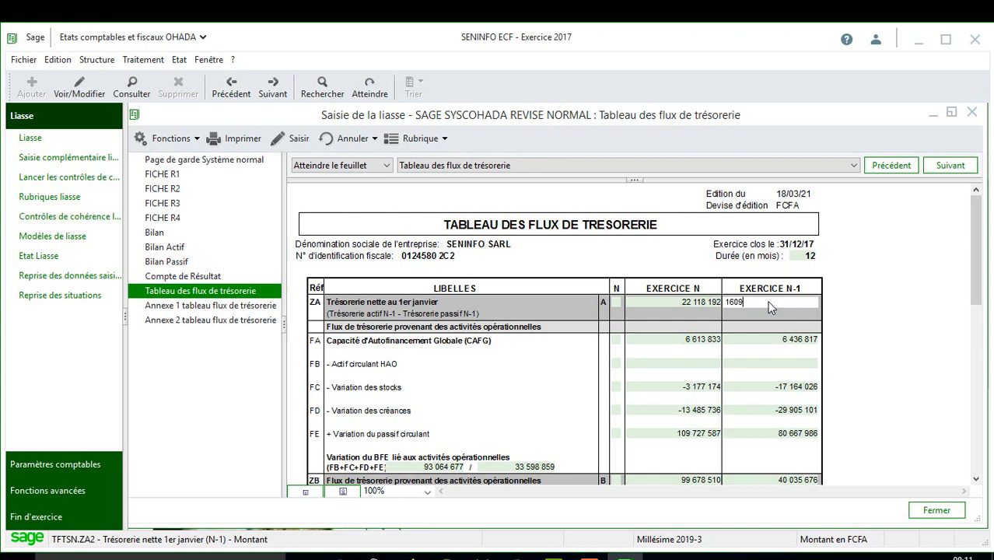
pyautogui.write('160911')
pyautogui.press('Tab')
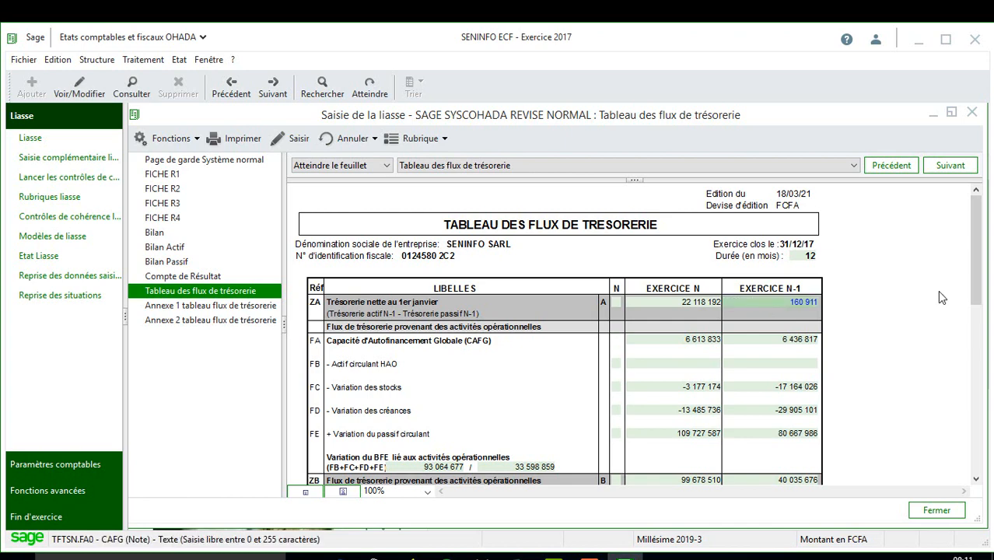
pyautogui.moveTo(978, 266); pyautogui.dragTo(990, 451)
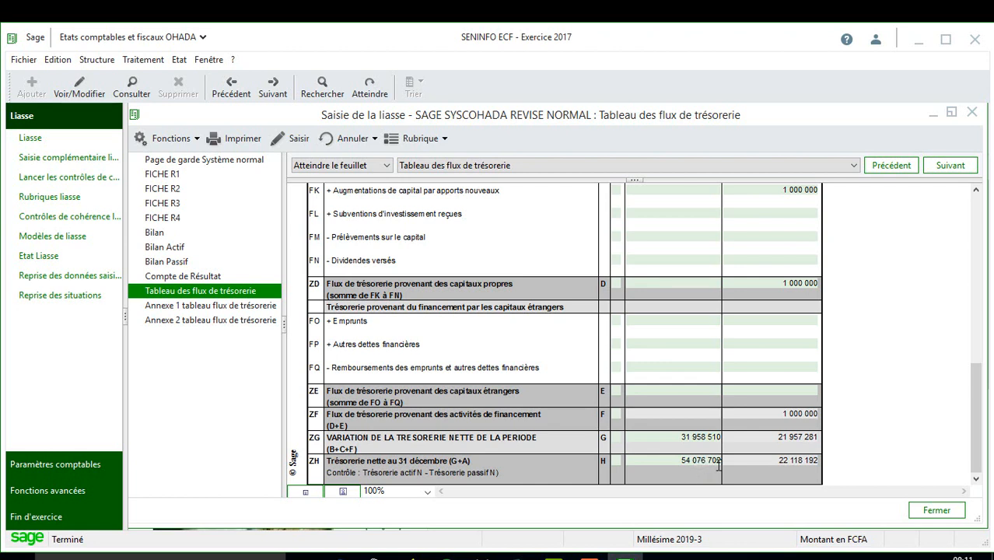
# Step: Review the Bilan again, then move to the FICHE R1 sheet
pyautogui.click(188, 235)
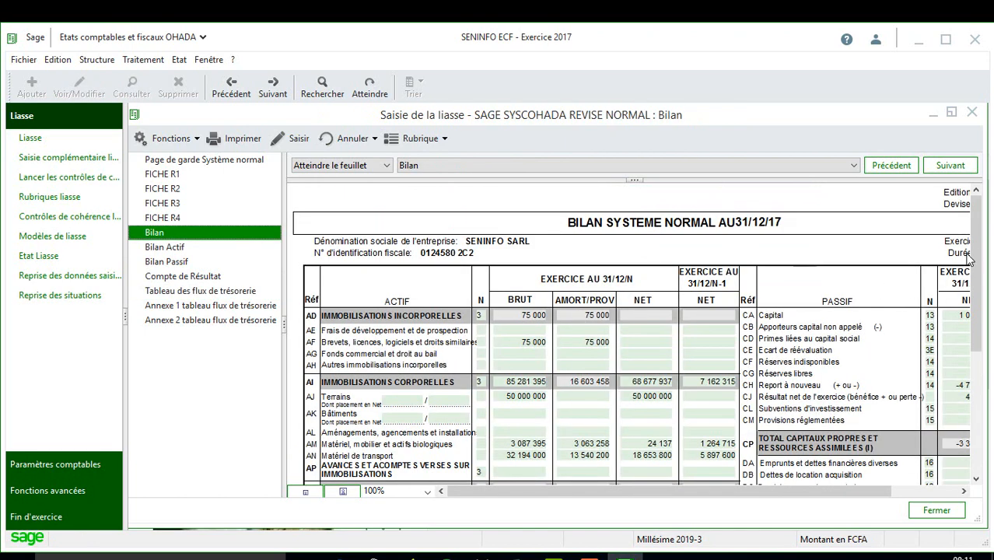
pyautogui.scroll(-5, 973, 375)
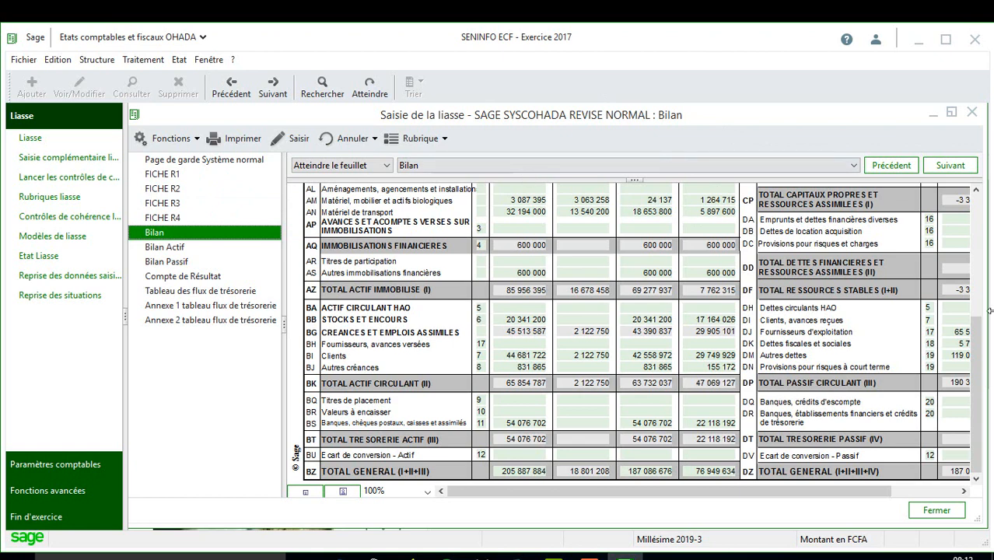
pyautogui.scroll(1, 980, 233)
pyautogui.scroll(5, 982, 223)
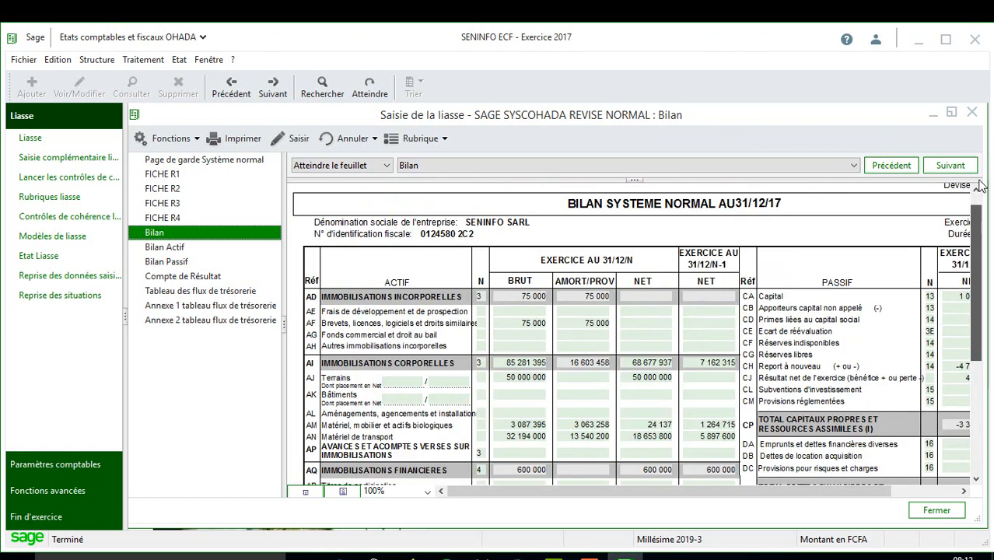
pyautogui.click(166, 174)
# Step: On the cover page, enter the ministry of finance name and Direction 'GENERALES DES IMPOTS'
pyautogui.click(190, 161)
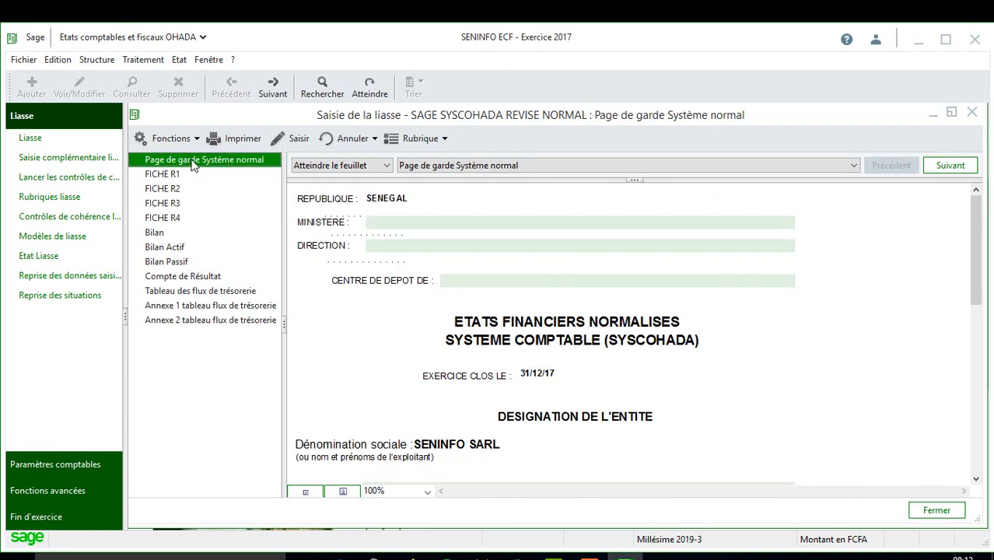
pyautogui.click(451, 225)
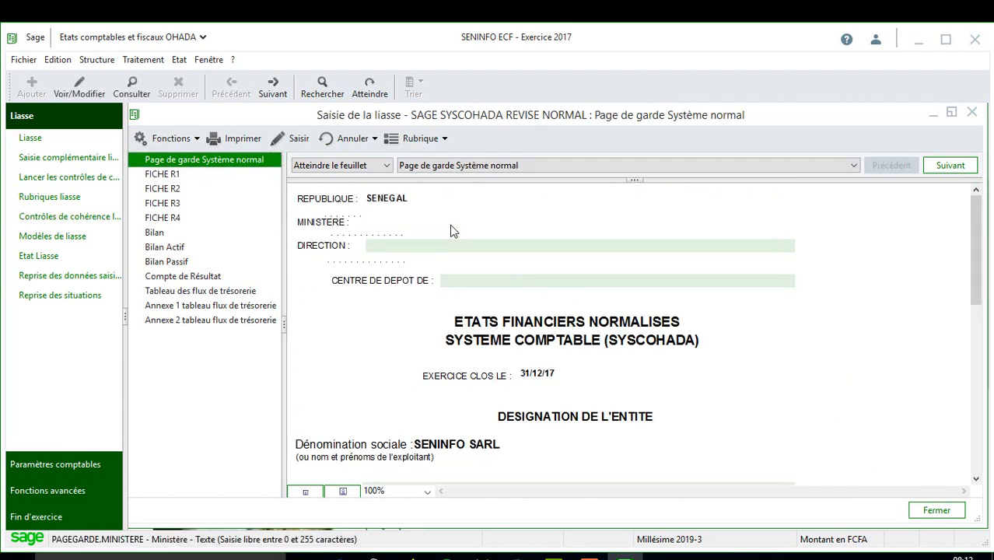
pyautogui.write('DES fina')
pyautogui.press('BackSpace')
pyautogui.press('BackSpace')
pyautogui.press('BackSpace')
pyautogui.press('BackSpace')
pyautogui.press('BackSpace')
pyautogui.write('MIE ET DES FINACN')
pyautogui.write('NCES')
pyautogui.press('Tab')
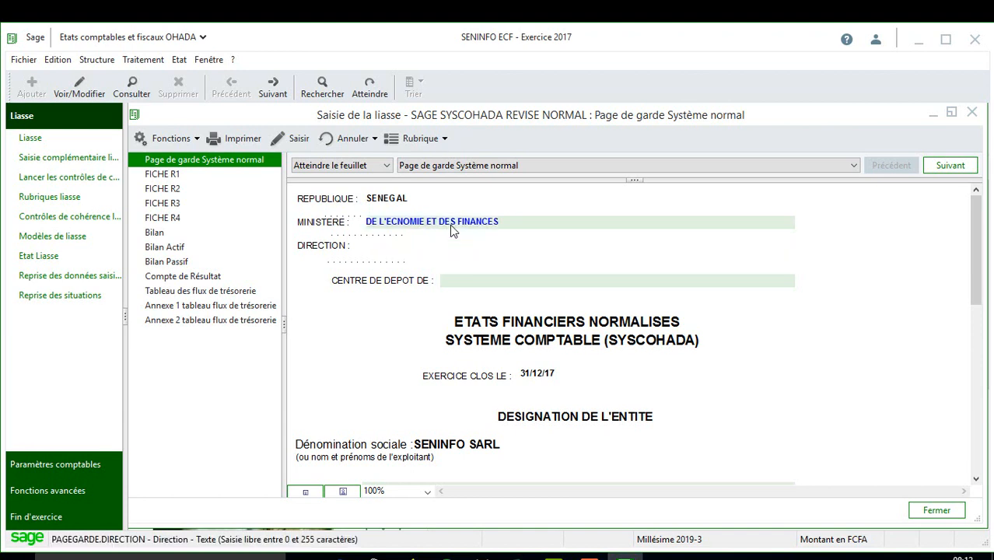
pyautogui.write('GENER')
pyautogui.write('ALES DES IMPO')
pyautogui.write('RTS')
pyautogui.click(497, 283)
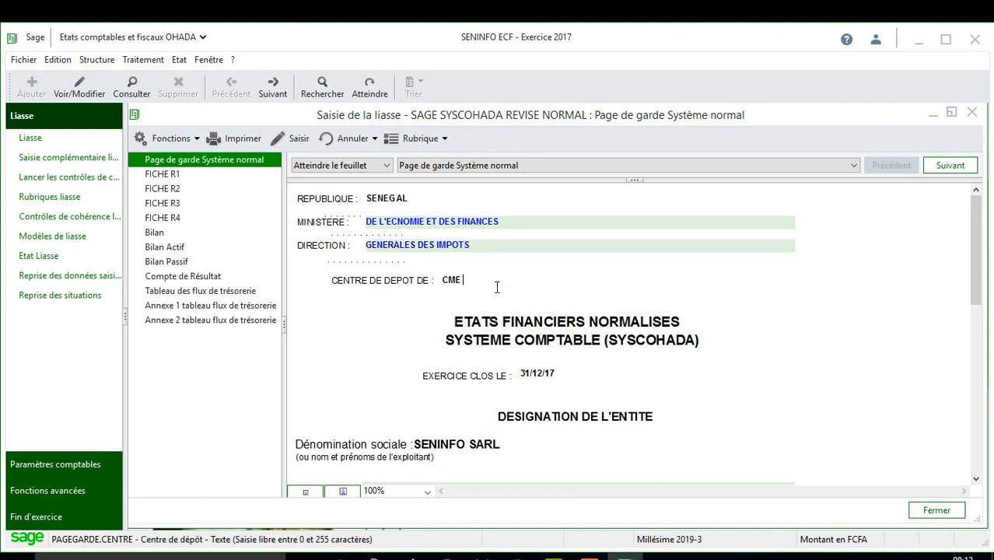
pyautogui.click(198, 178)
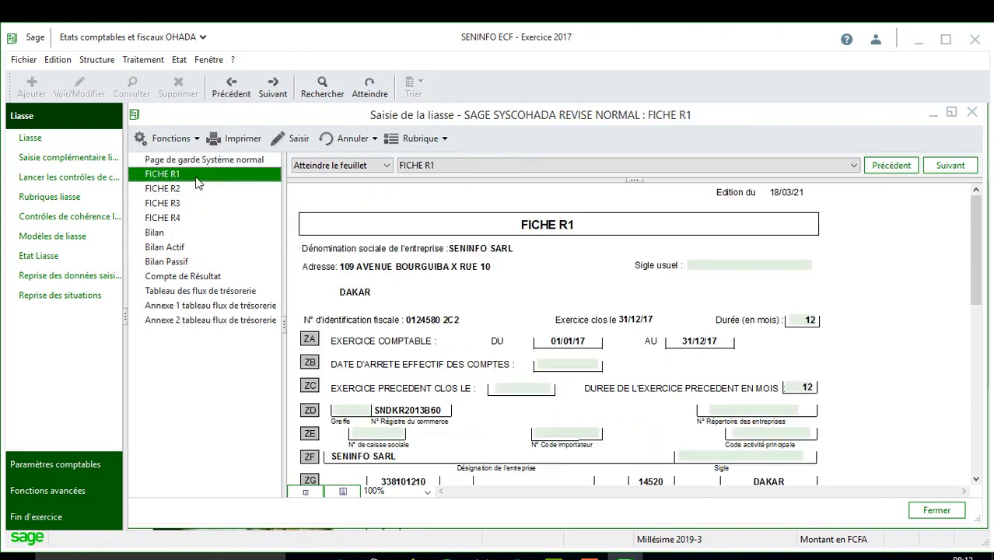
# Step: Enter closing date 03/03/2018 in ZB and previous year's closing date 31/12/2016 in ZC
pyautogui.click(560, 364)
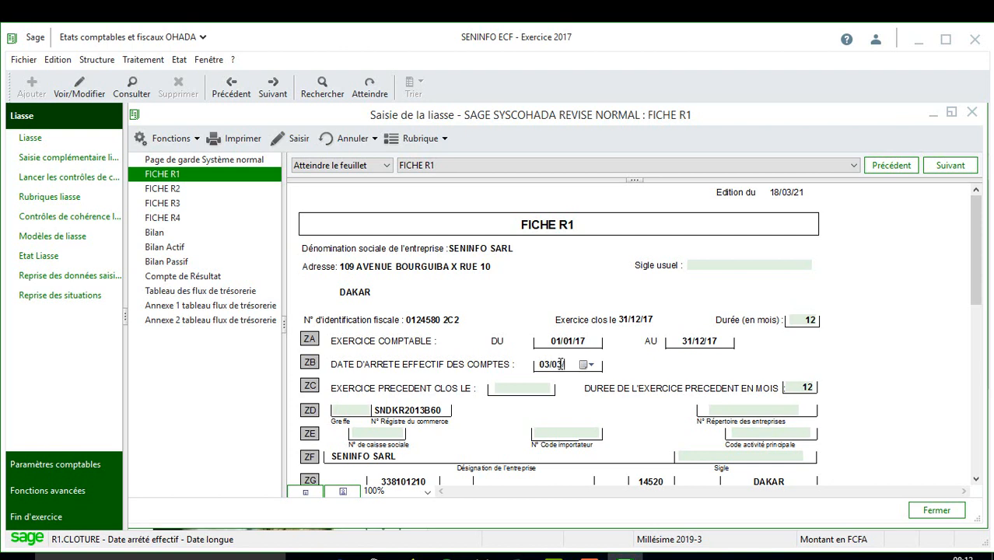
pyautogui.write('/2018')
pyautogui.press('Tab')
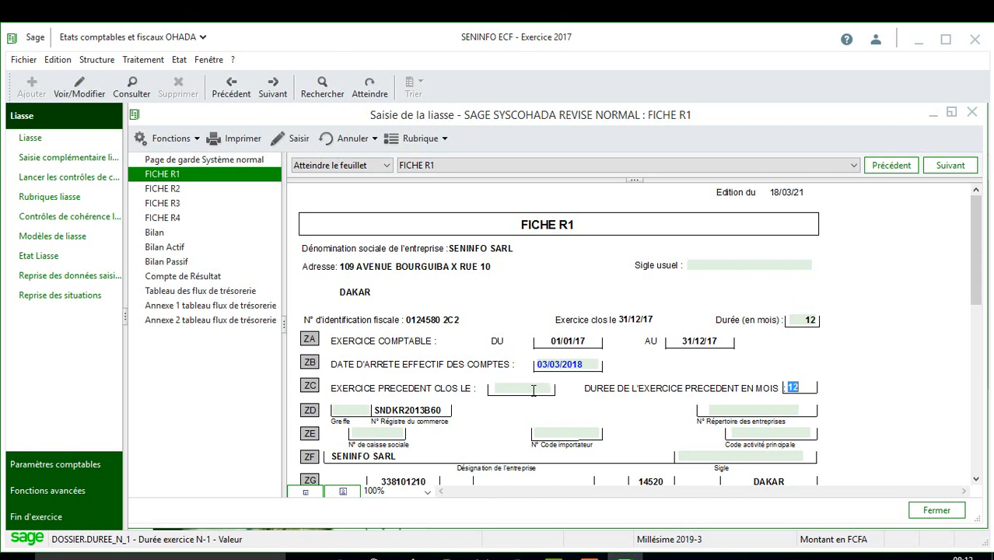
pyautogui.click(533, 391)
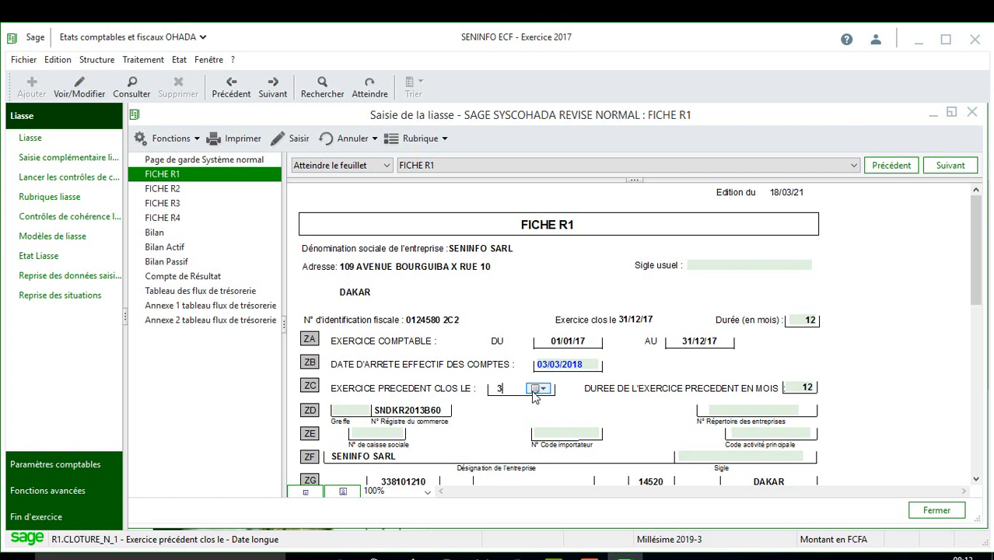
pyautogui.write('31/12/2016')
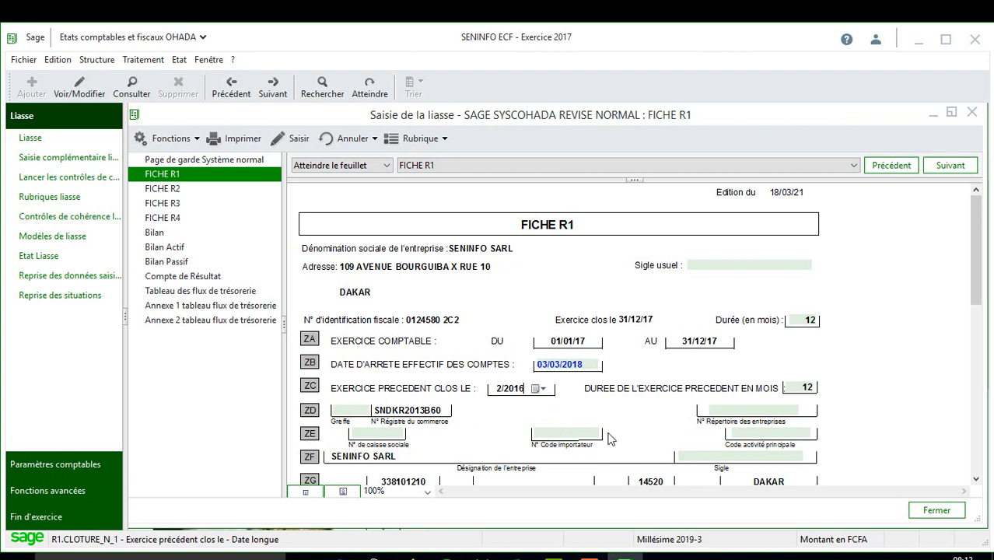
pyautogui.click(180, 190)
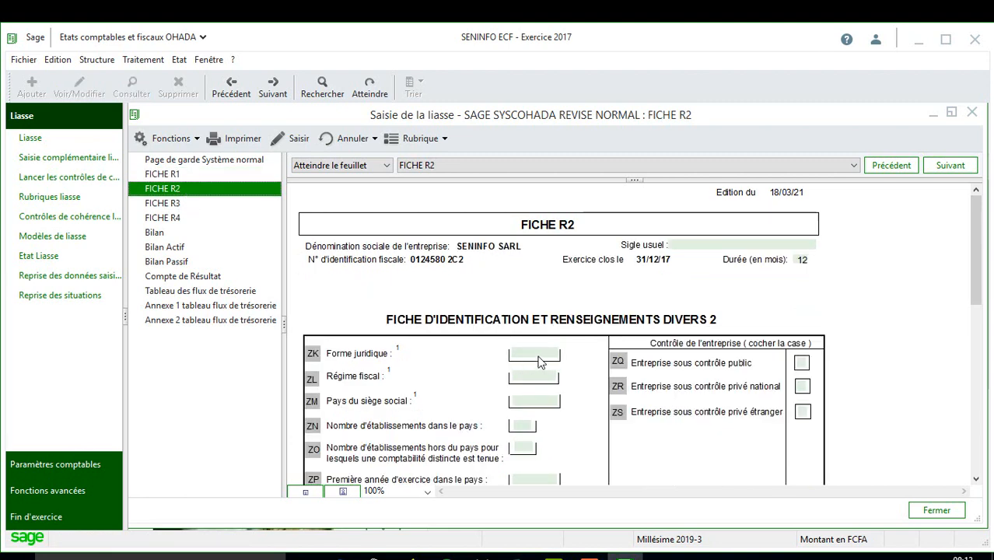
# Step: Enter 02 in the ZK Forme juridique field of FICHE R2
pyautogui.click(540, 362)
pyautogui.write('02')
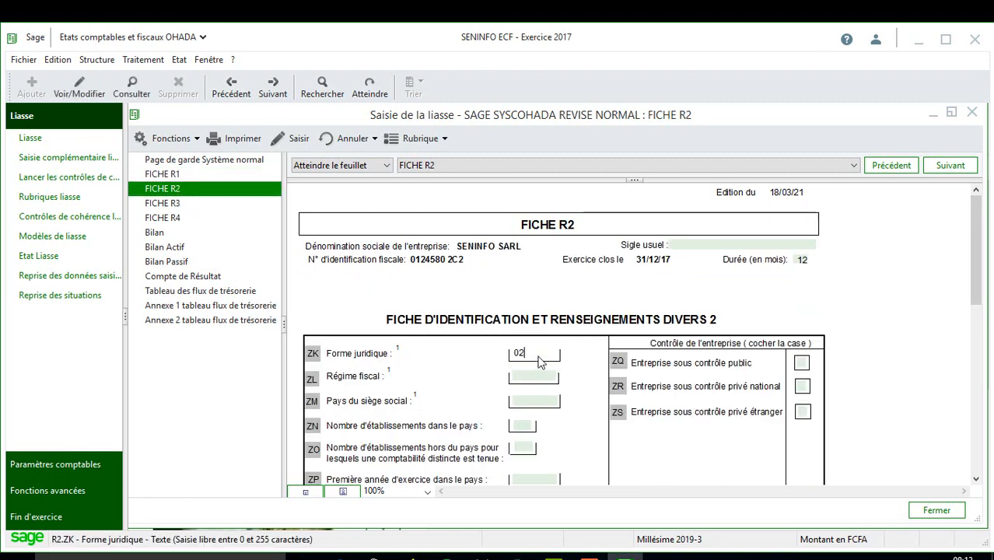
pyautogui.click(541, 376)
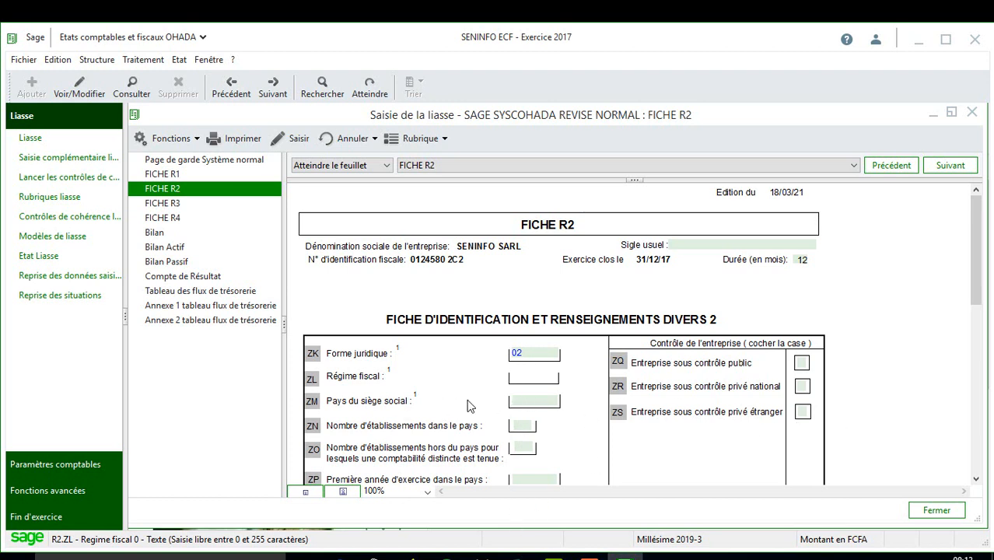
pyautogui.click(173, 204)
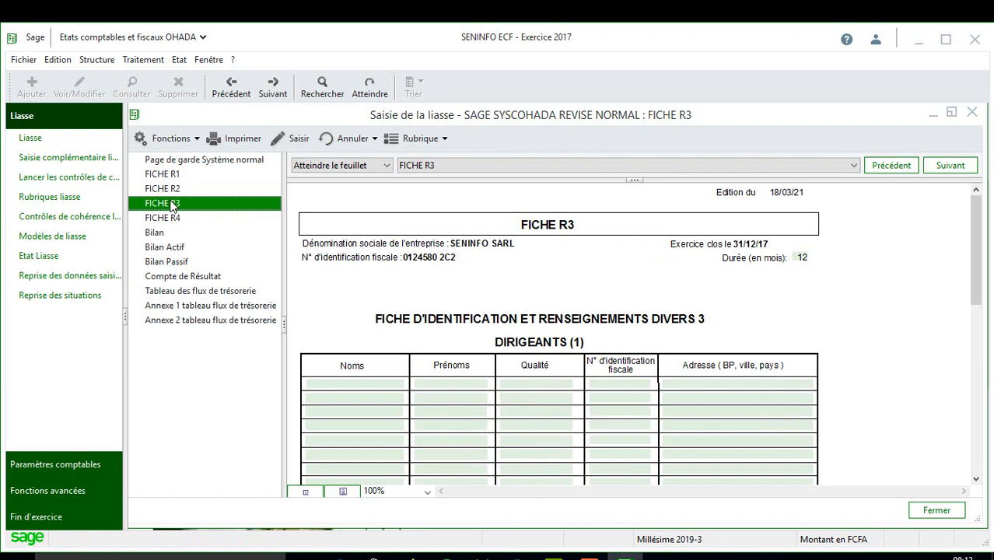
# Step: Enter the first director's surname and first names on FICHE R3
pyautogui.click(393, 386)
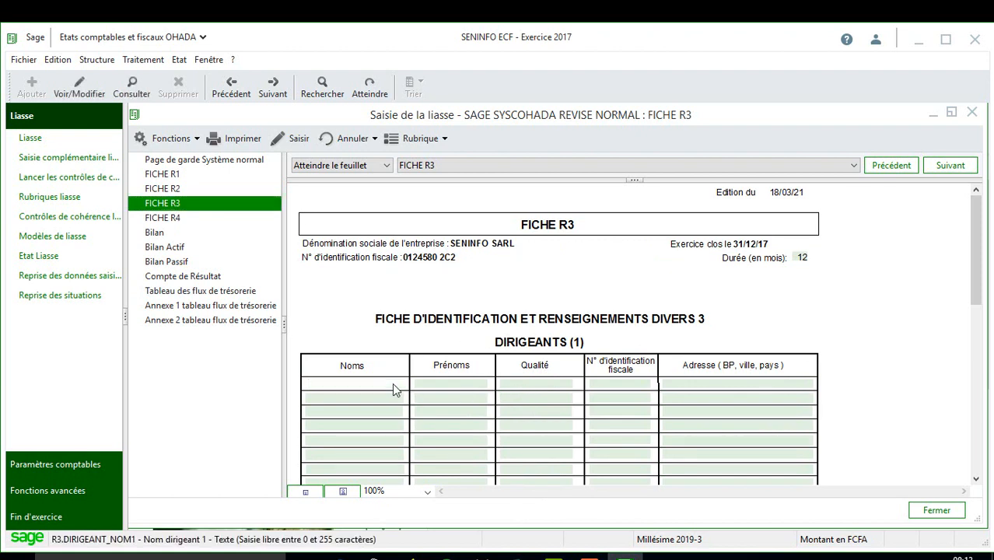
pyautogui.press('Tab')
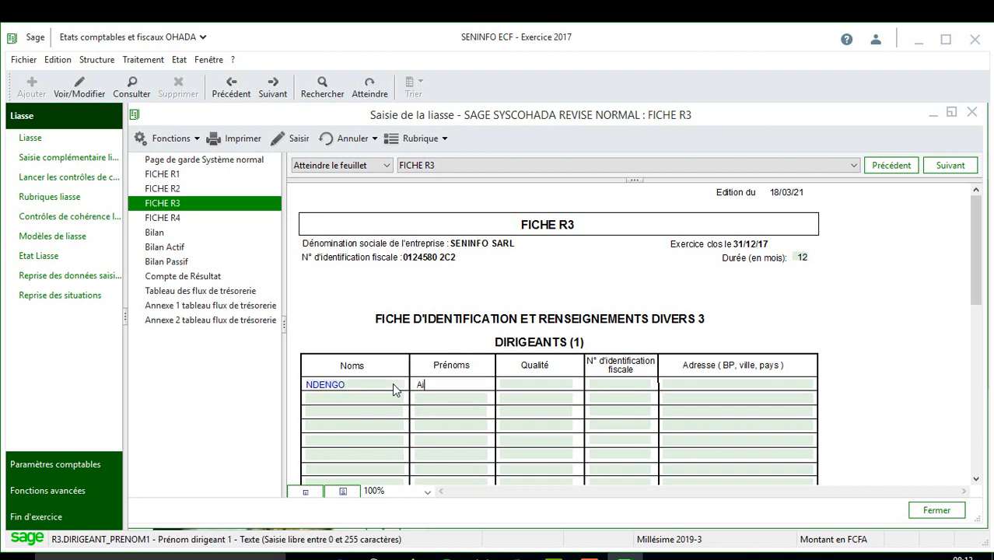
pyautogui.press('Tab')
# Step: Set that director's role to Gerant and move on to FICHE R4
pyautogui.write('ger')
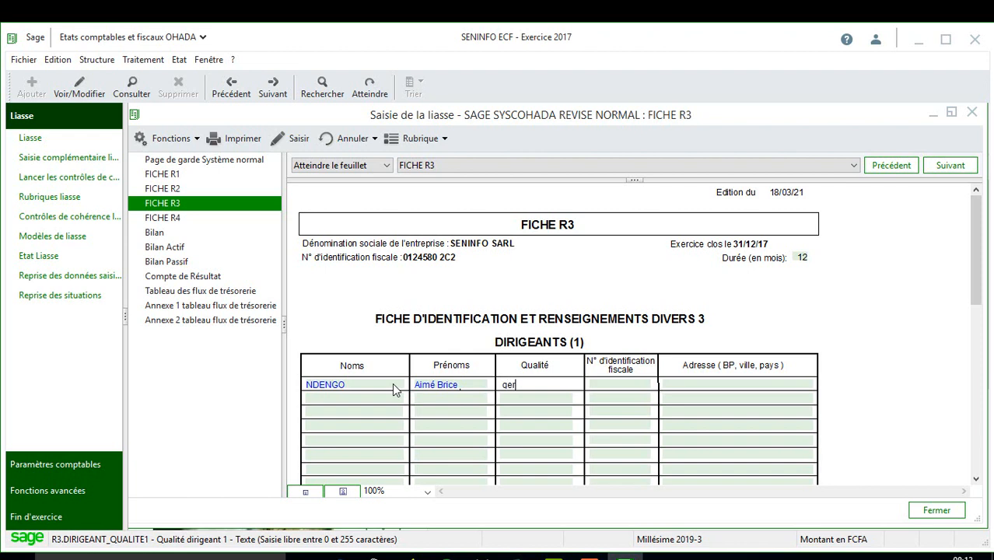
pyautogui.press('BackSpace')
pyautogui.press('BackSpace')
pyautogui.press('BackSpace')
pyautogui.write('Gerant')
pyautogui.press('Tab')
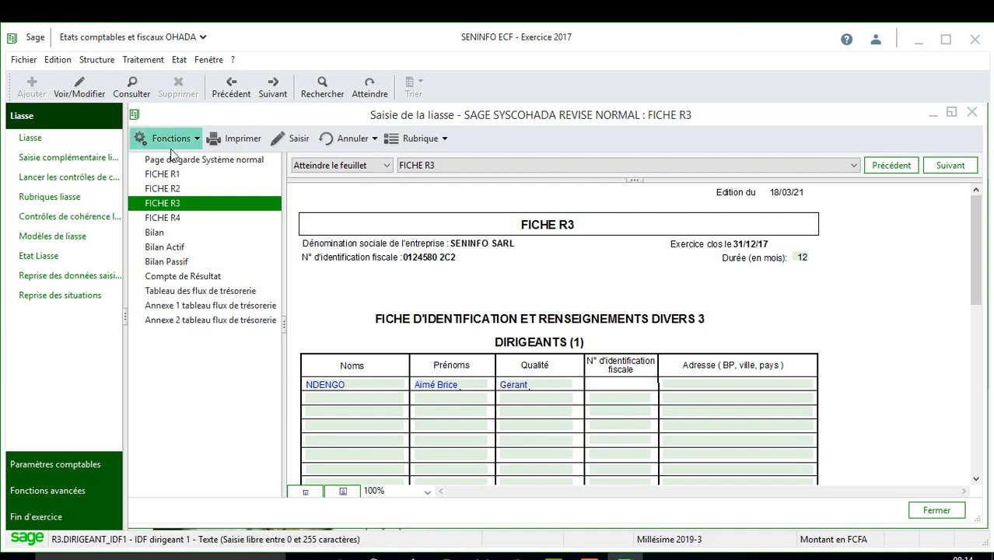
pyautogui.click(173, 218)
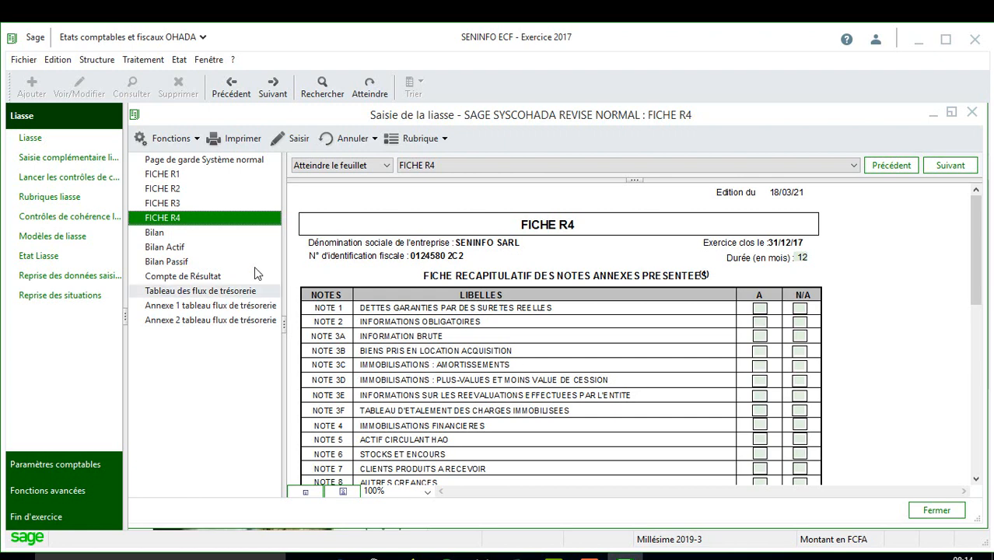
# Step: Go back to the Bilan sheet and bring up the liasse print settings
pyautogui.click(209, 237)
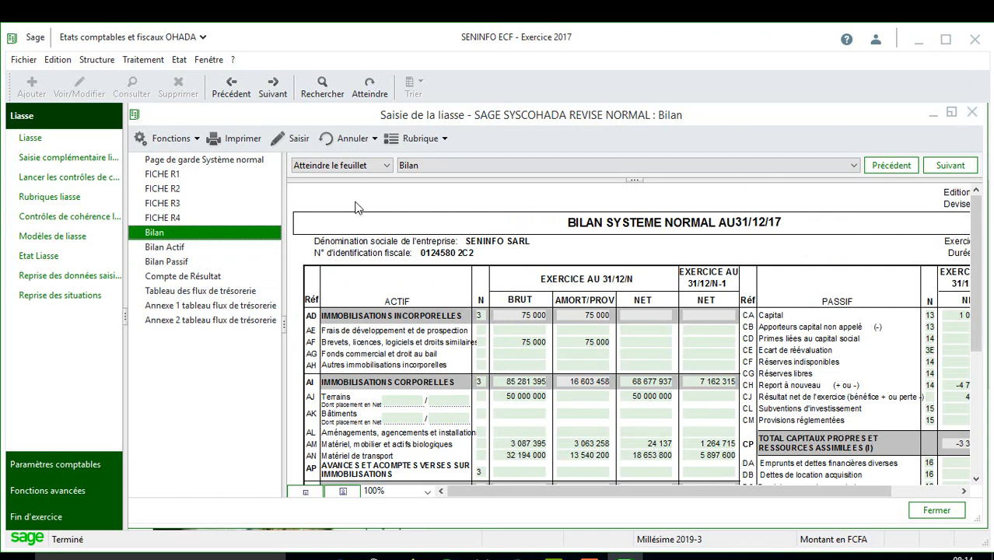
pyautogui.click(244, 138)
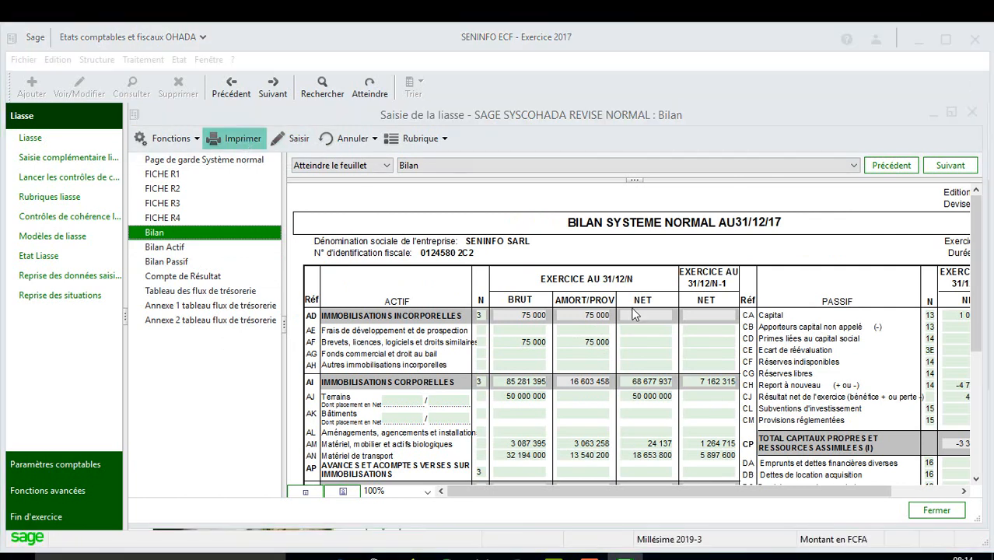
# Step: Select all sheets without blank forms, excluding Bilan Actif, Bilan Passif and both cash-flow annexes
pyautogui.click(634, 264)
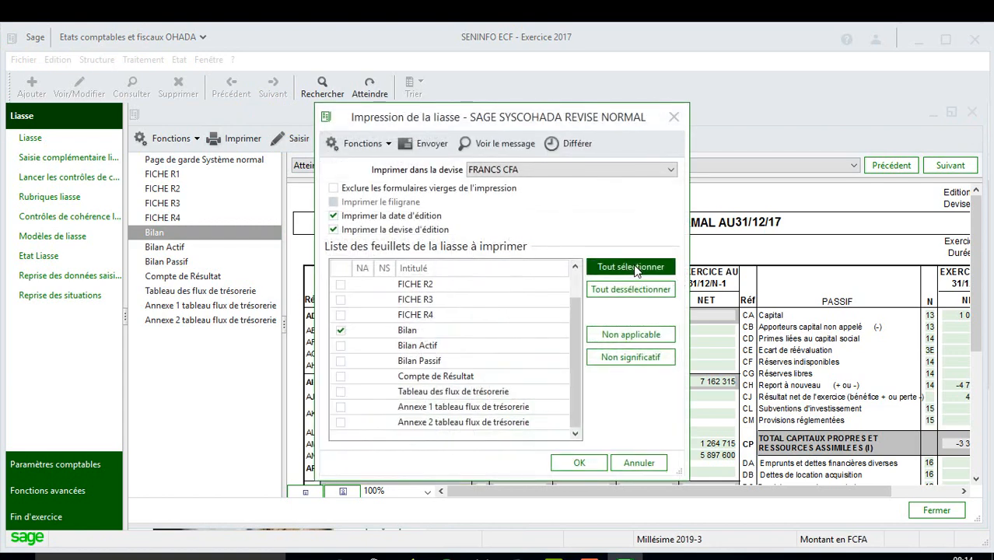
pyautogui.click(334, 188)
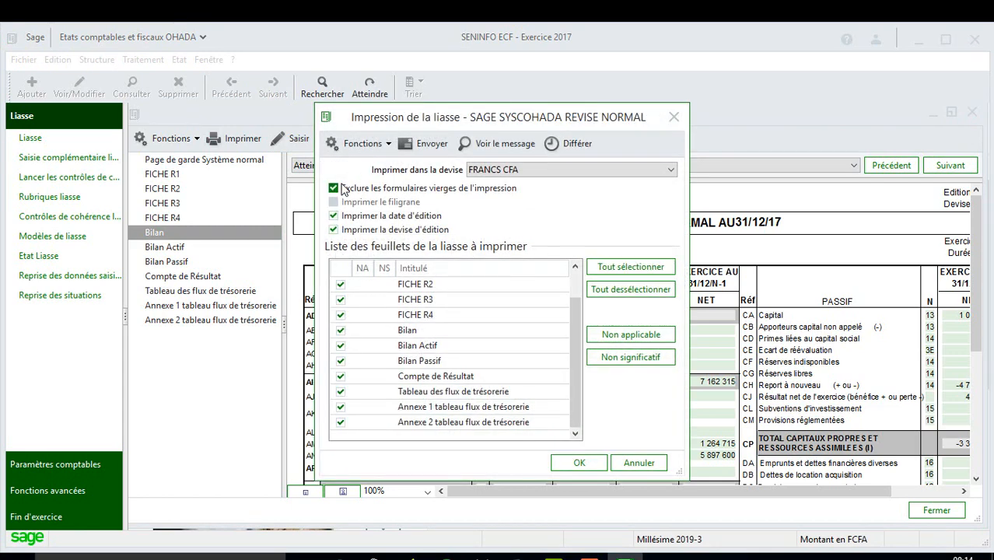
pyautogui.click(340, 346)
pyautogui.click(341, 361)
pyautogui.click(341, 407)
pyautogui.click(340, 422)
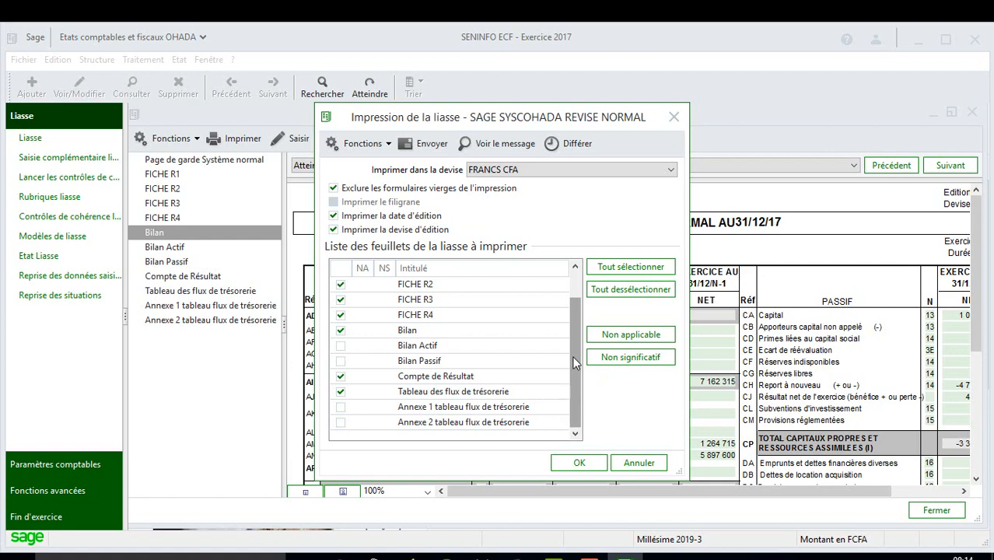
pyautogui.click(579, 462)
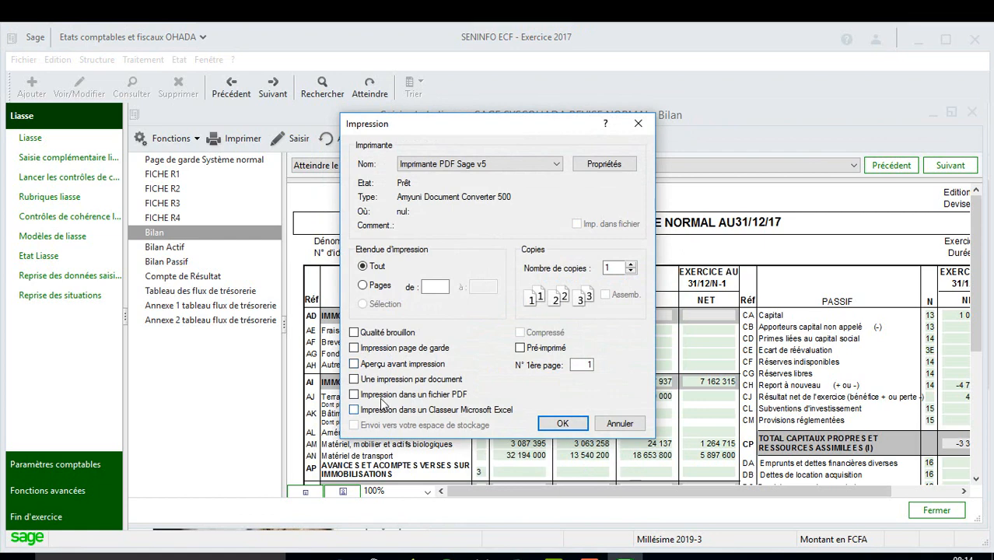
# Step: Print to a PDF file saved on the Desktop under the suggested name
pyautogui.click(383, 396)
pyautogui.click(564, 423)
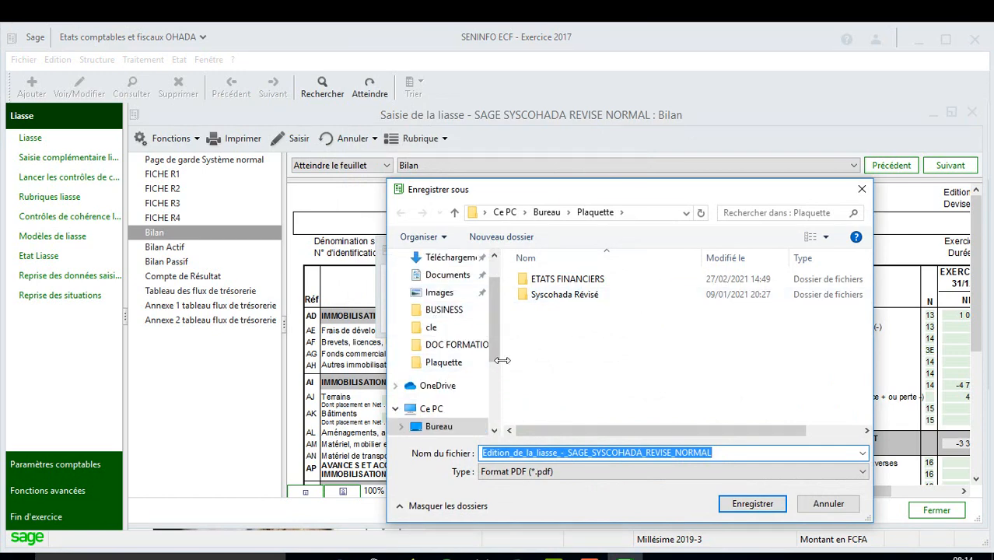
pyautogui.scroll(1, 459, 296)
pyautogui.click(461, 281)
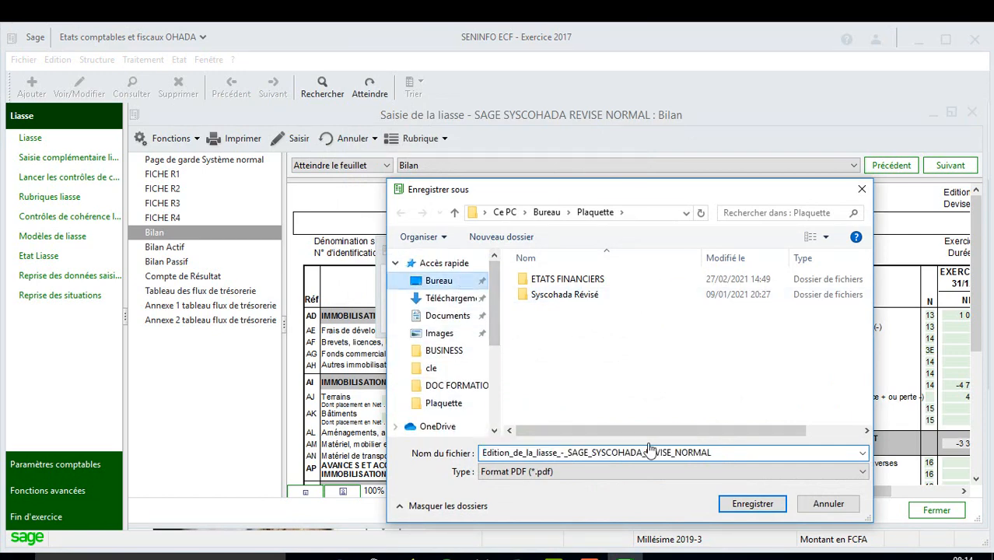
pyautogui.click(746, 505)
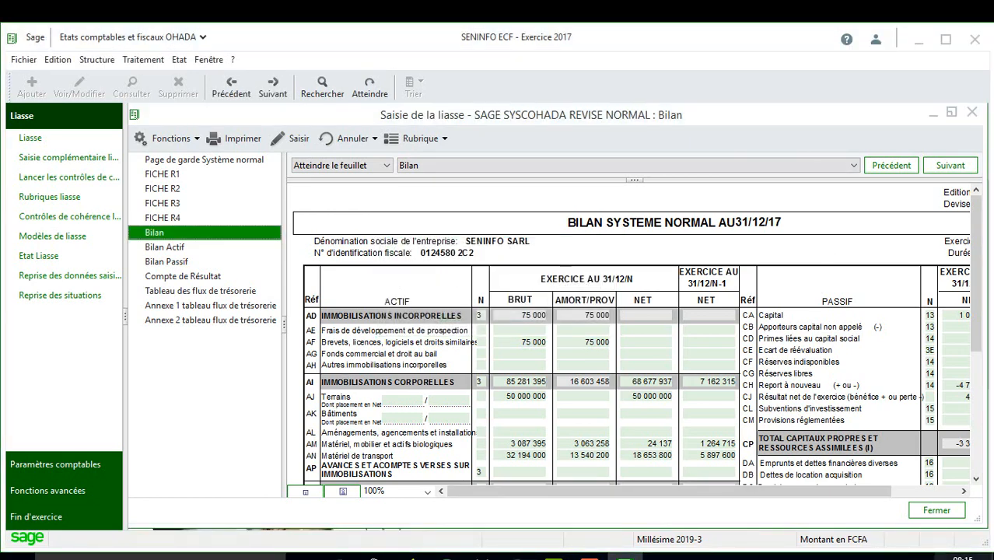
# Step: Close the Bilan window and open the SAGE SYSCOHADA REVISE NORMAL NOTES liasse template
pyautogui.click(936, 511)
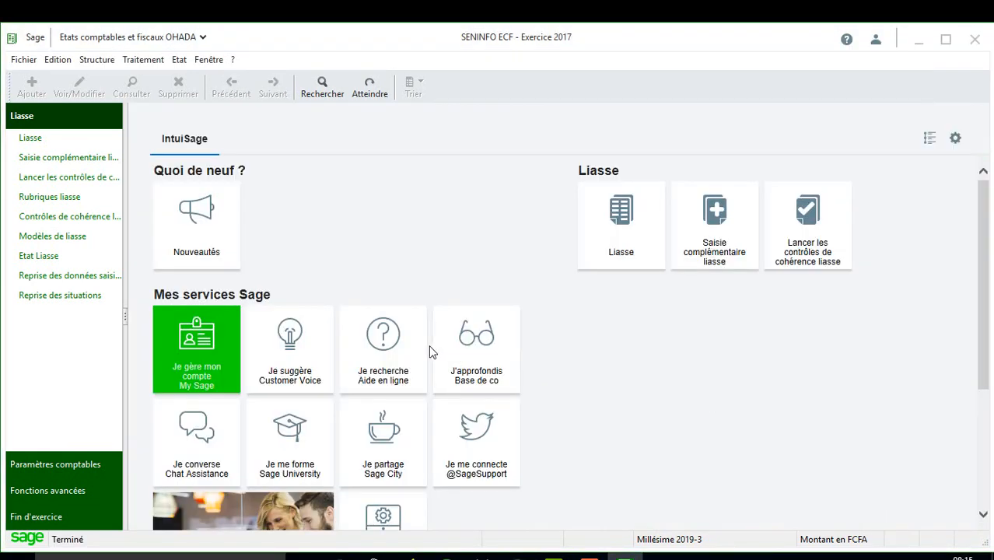
pyautogui.click(625, 221)
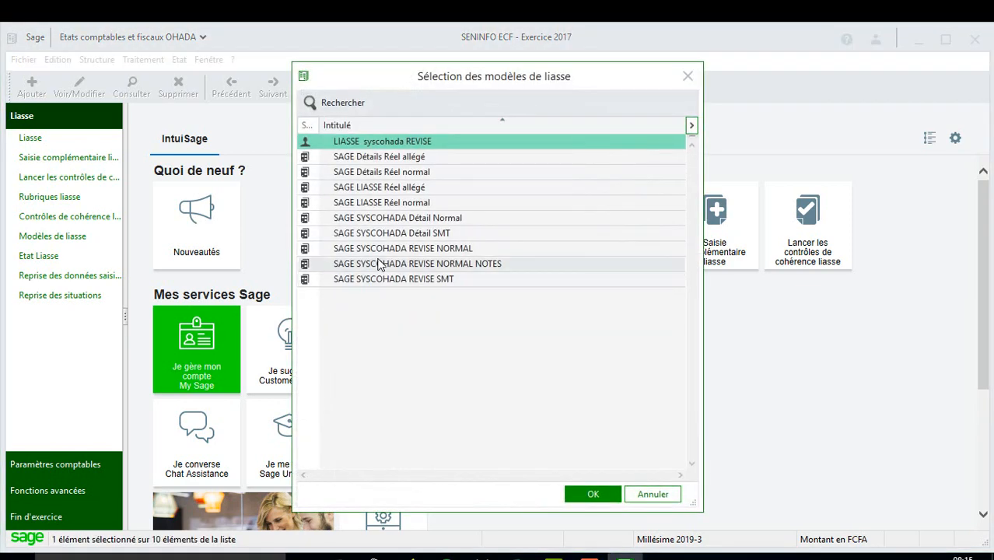
pyautogui.click(450, 265)
pyautogui.doubleClick(449, 265)
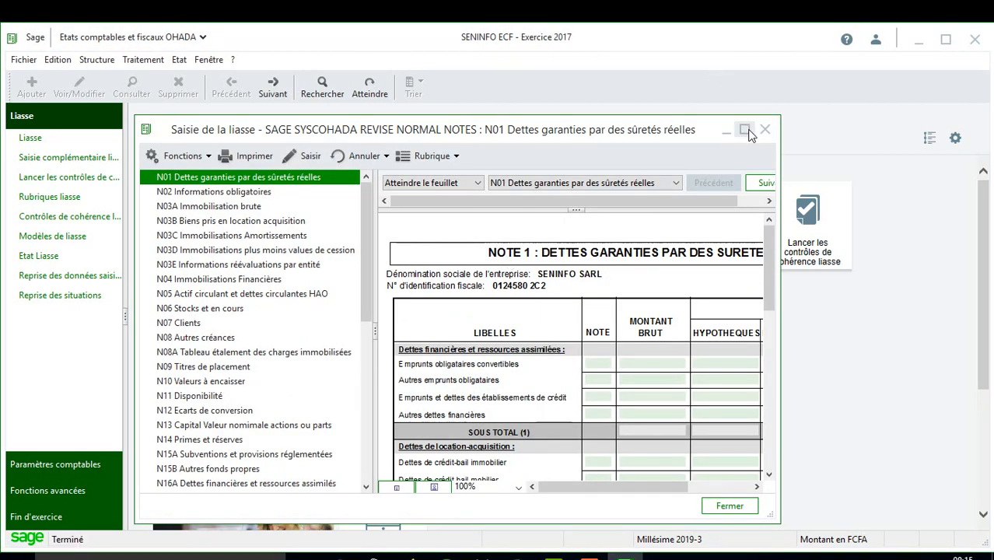
# Step: Maximize the notes window, switch to N22 Achats and place the cursor in its Commentaire box
pyautogui.click(745, 130)
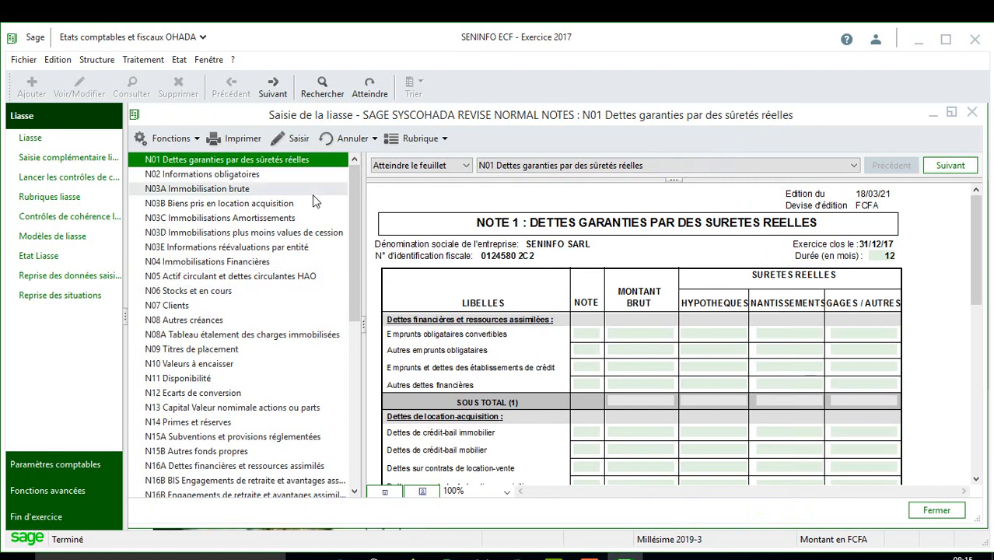
pyautogui.moveTo(353, 193); pyautogui.dragTo(355, 272)
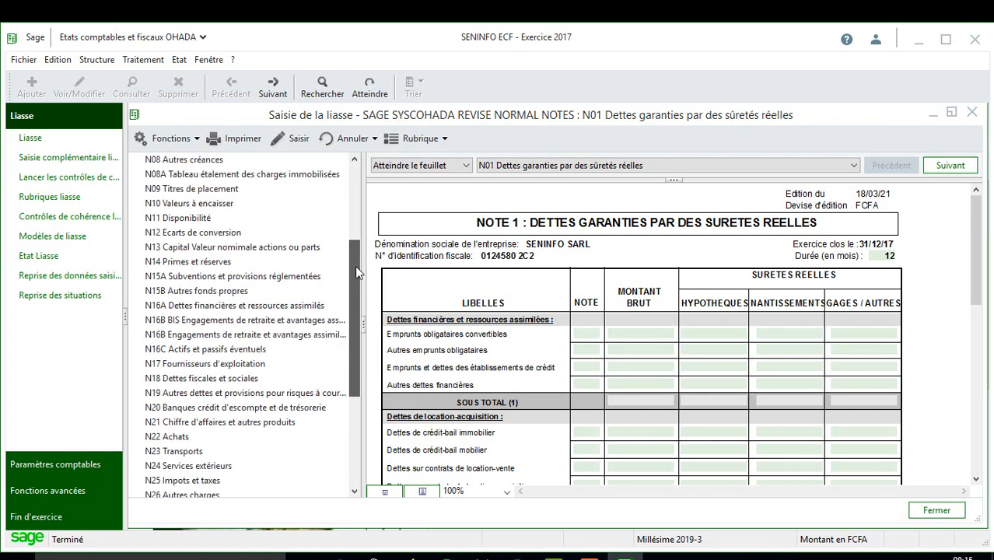
pyautogui.click(196, 436)
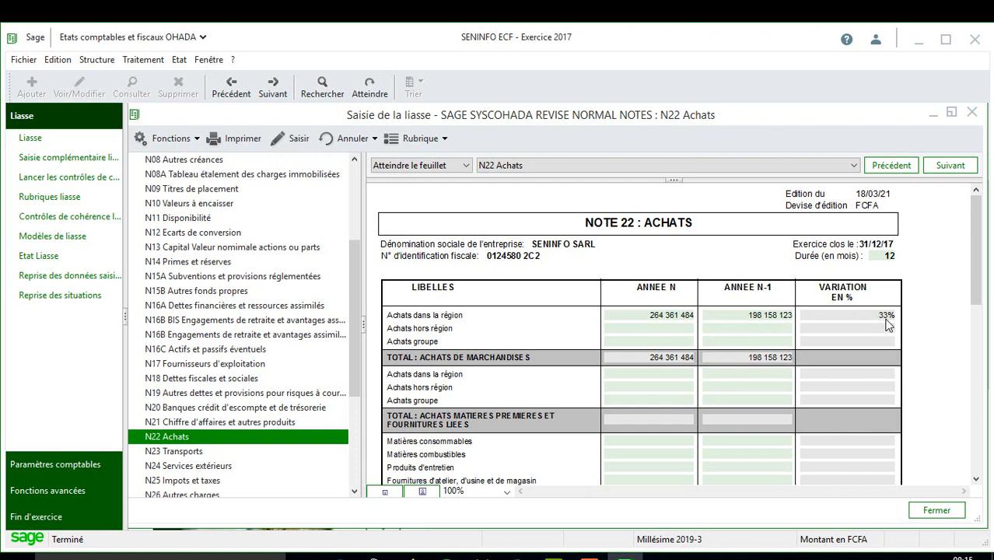
pyautogui.moveTo(982, 236); pyautogui.dragTo(988, 363)
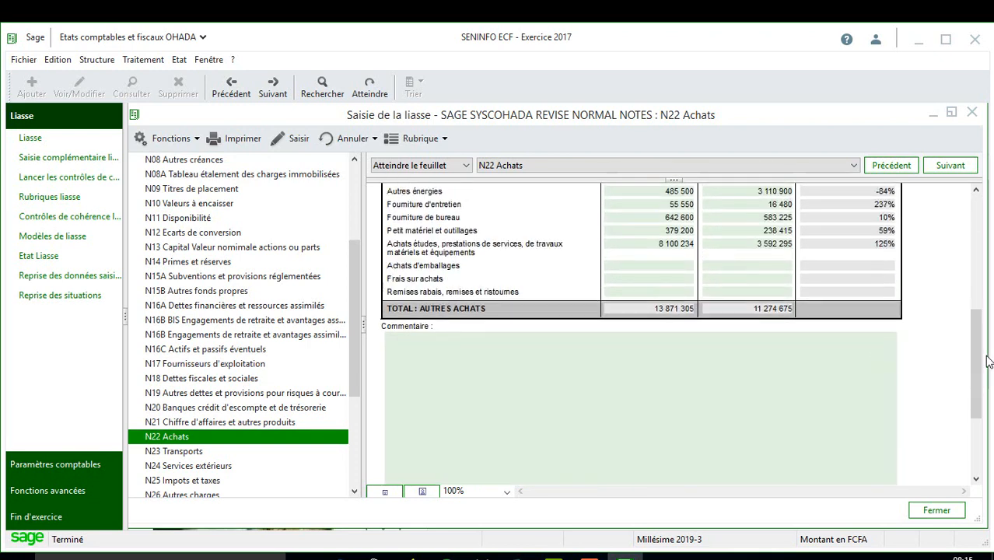
pyautogui.click(430, 358)
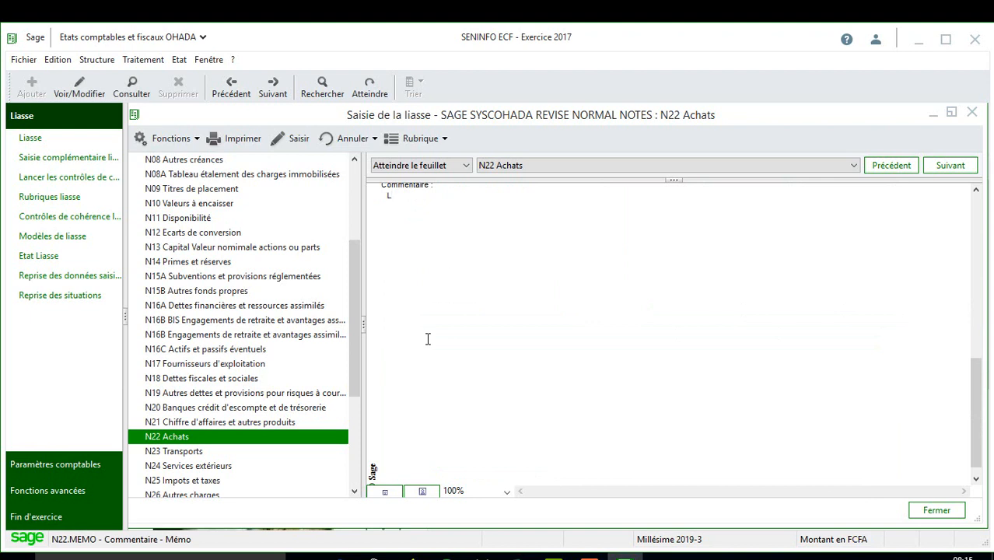
# Step: Write 'Une augmentation de l'activité liée à une évolution des ventes' in the N22 Commentaire box
pyautogui.write('Une augmentation')
pyautogui.write(' lié')
pyautogui.press('BackSpace')
pyautogui.press('BackSpace')
pyautogui.press('BackSpace')
pyautogui.press('BackSpace')
pyautogui.press('BackSpace')
pyautogui.press('BackSpace')
pyautogui.press('BackSpace')
pyautogui.press('BackSpace')
pyautogui.write("on de l'activité liée")
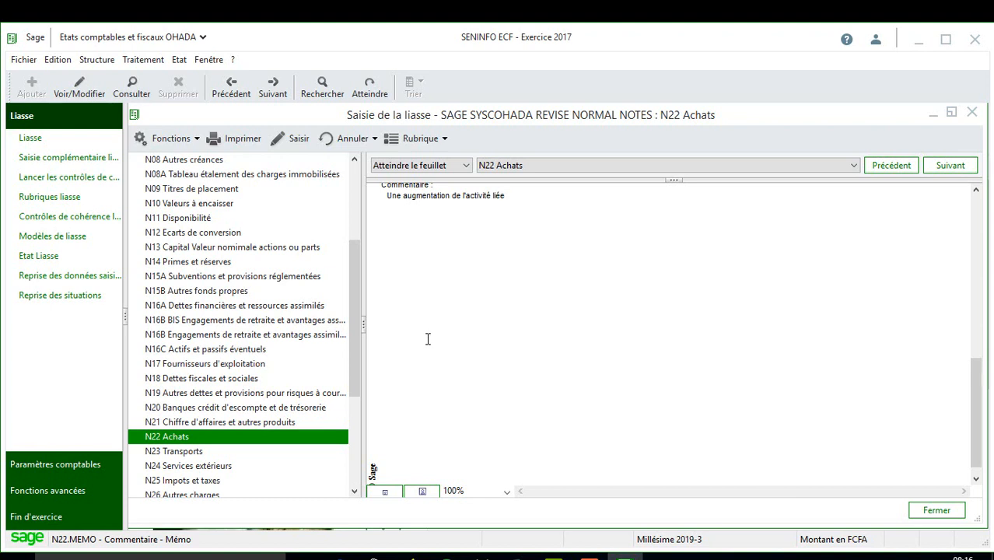
pyautogui.write('ne évolution des ventes')
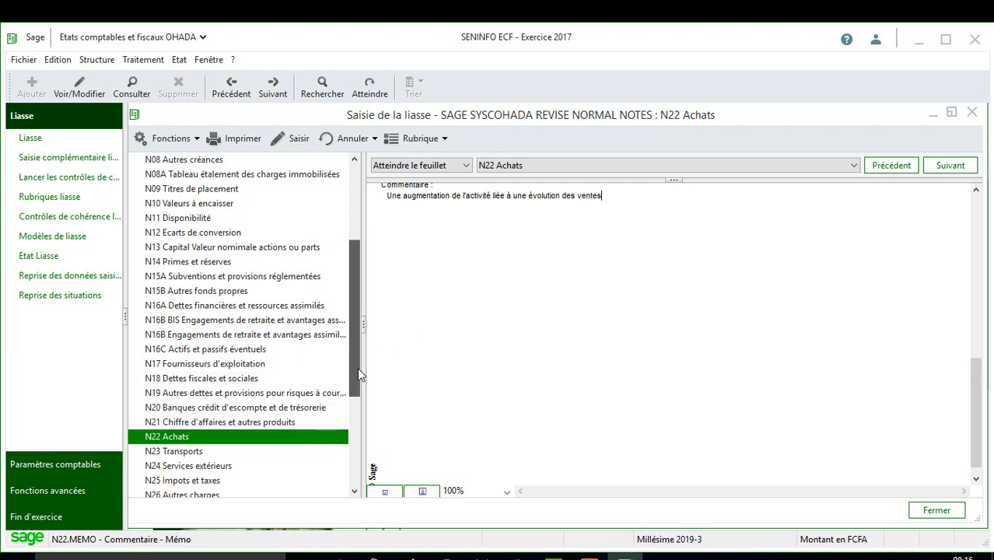
pyautogui.moveTo(359, 375); pyautogui.dragTo(360, 403)
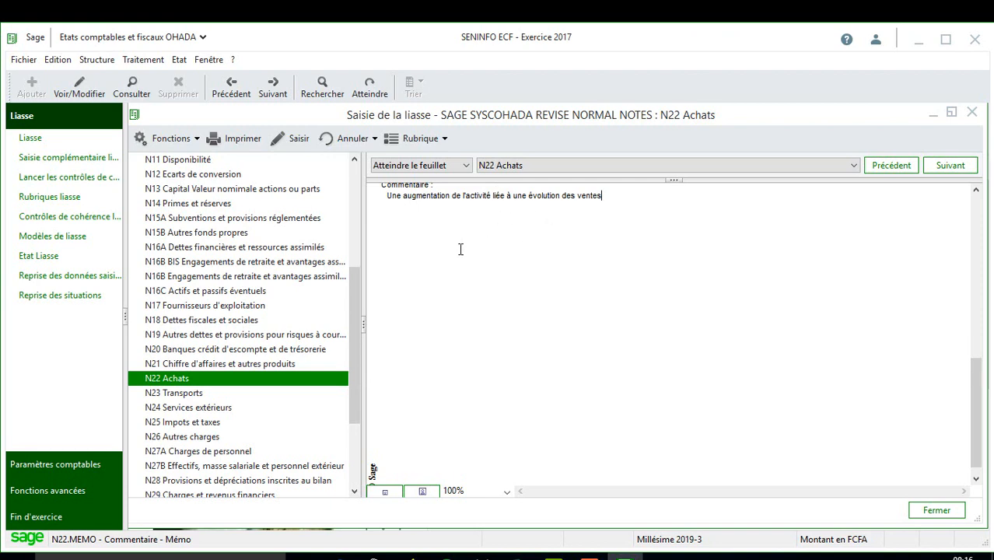
pyautogui.moveTo(358, 401); pyautogui.dragTo(360, 450)
# Step: From N27B, print every notes sheet except blank forms to a PDF on the desktop
pyautogui.click(165, 340)
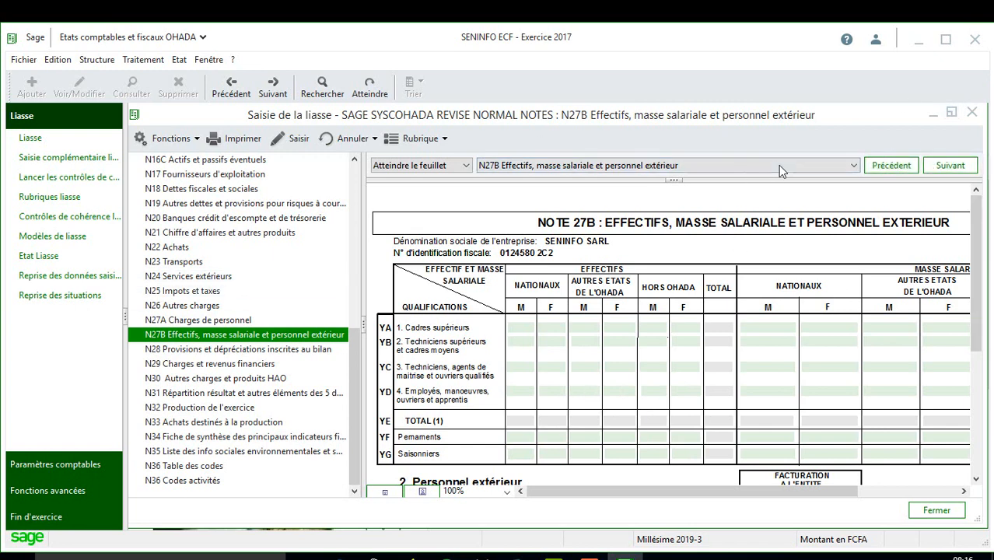
pyautogui.click(242, 138)
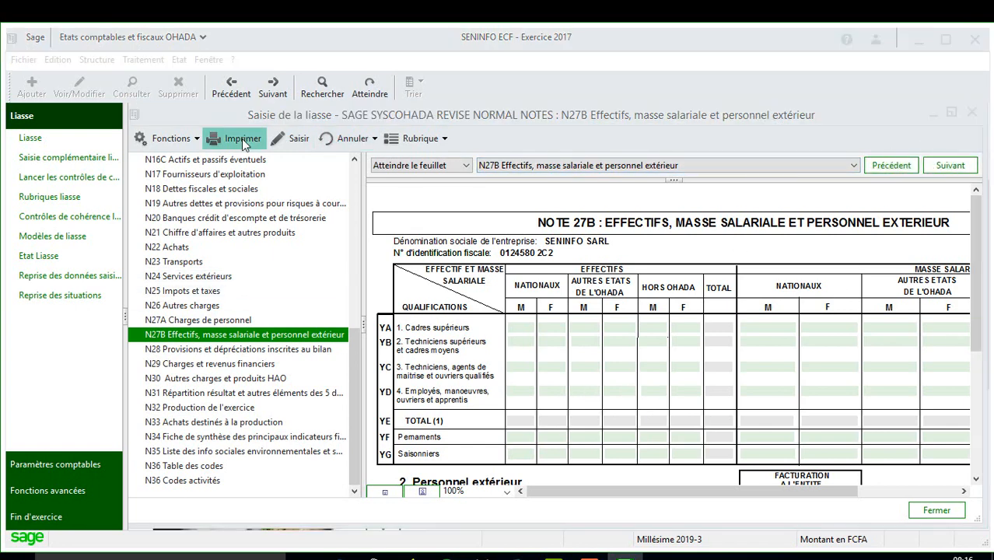
pyautogui.click(364, 189)
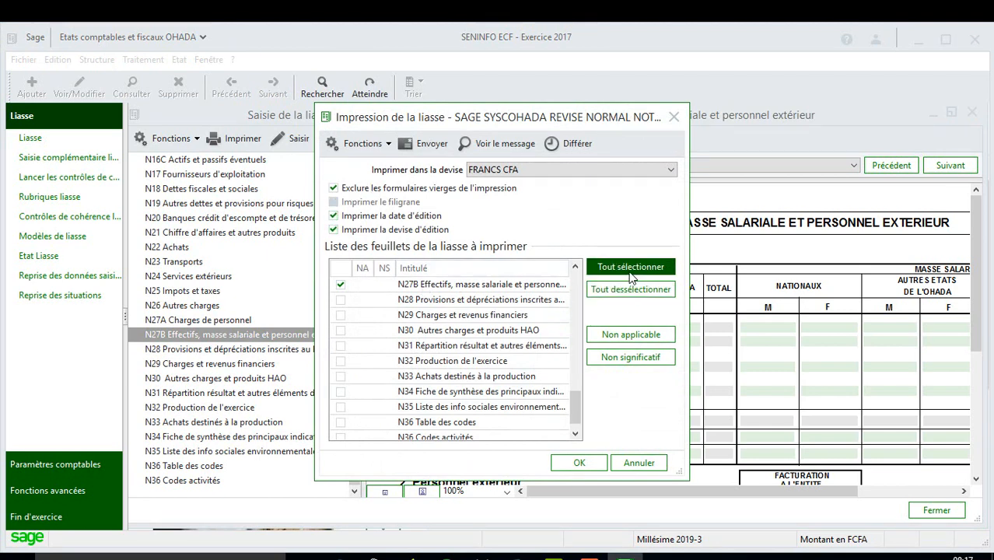
pyautogui.click(632, 272)
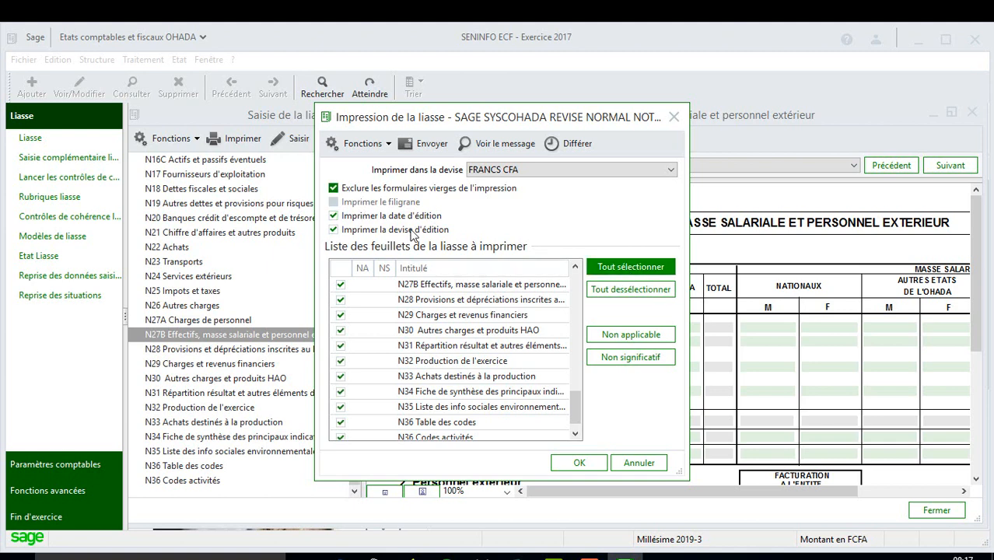
pyautogui.click(580, 463)
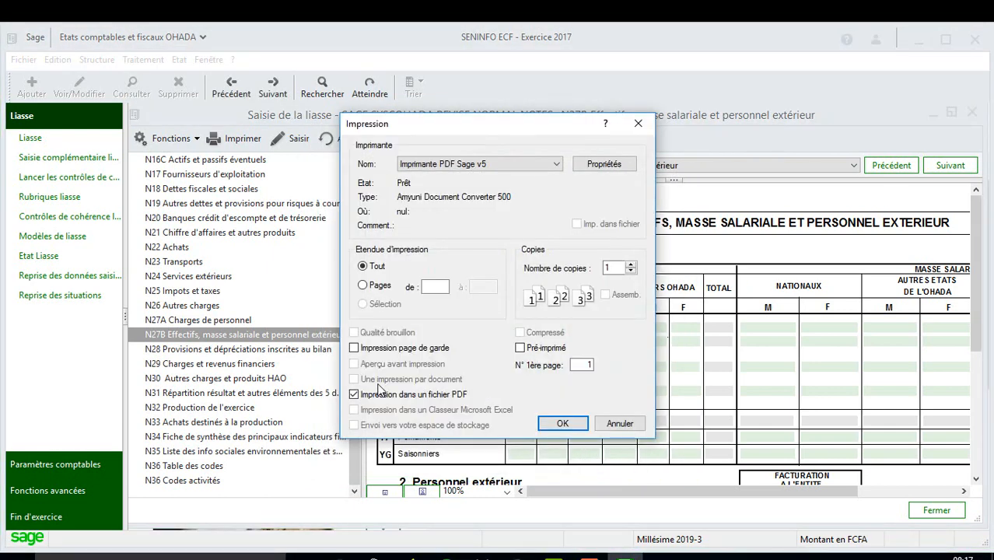
pyautogui.click(562, 424)
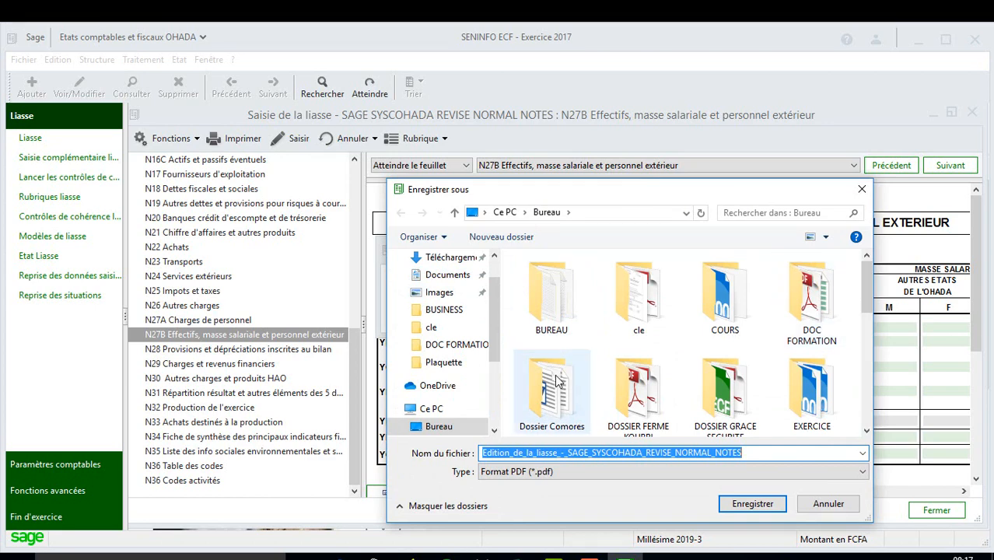
pyautogui.click(753, 507)
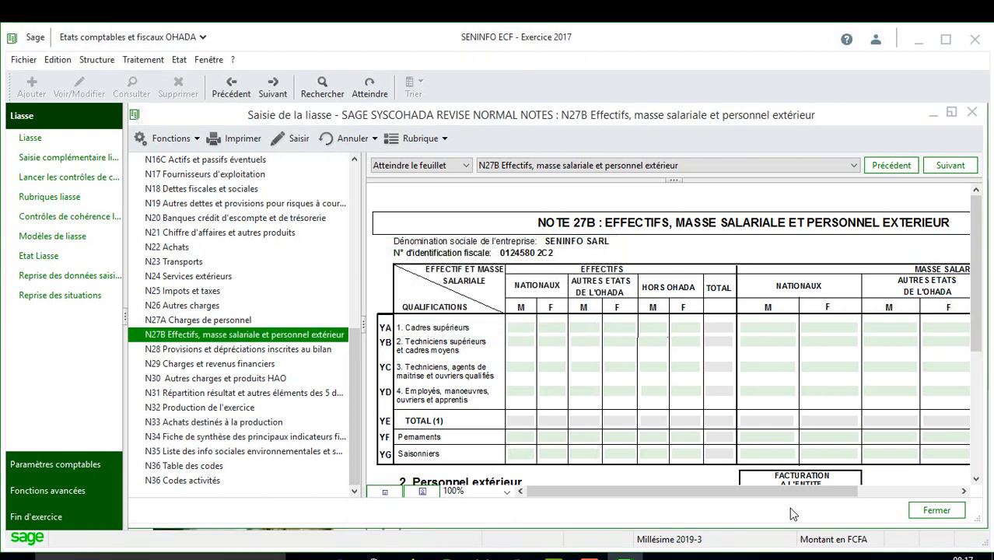
# Step: Close the liasse entry window and select the exported Edition_de_la_liasse PDF on the desktop
pyautogui.click(937, 510)
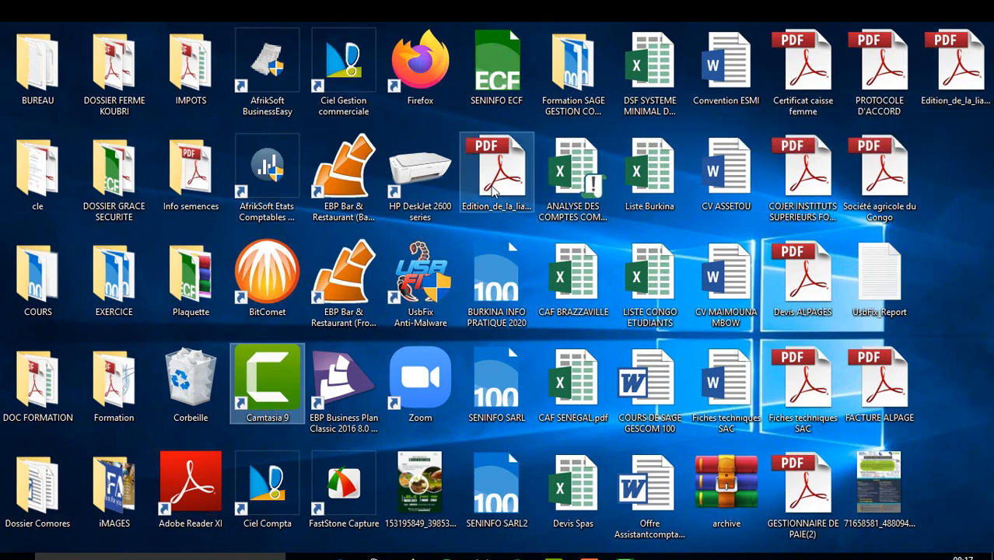
pyautogui.click(493, 190)
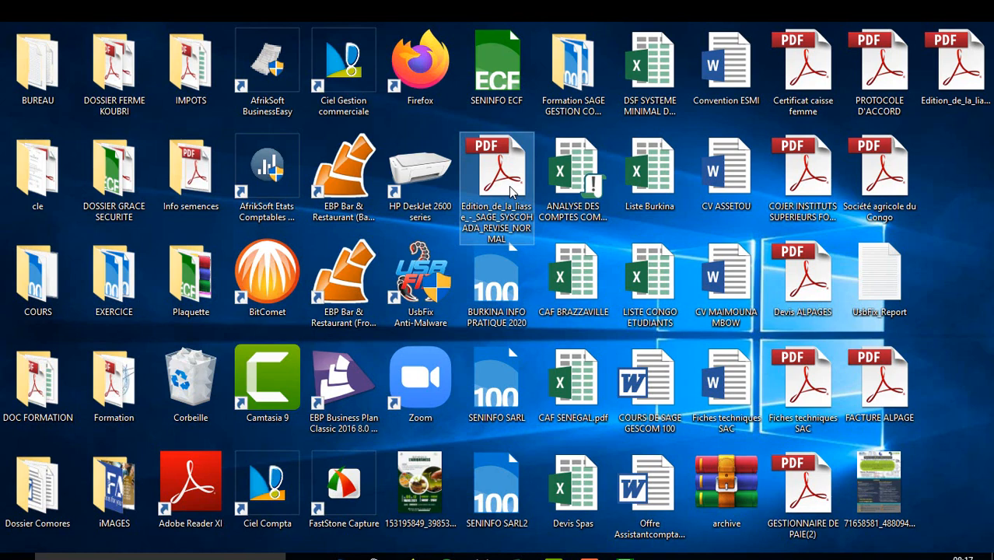
pyautogui.doubleClick(511, 190)
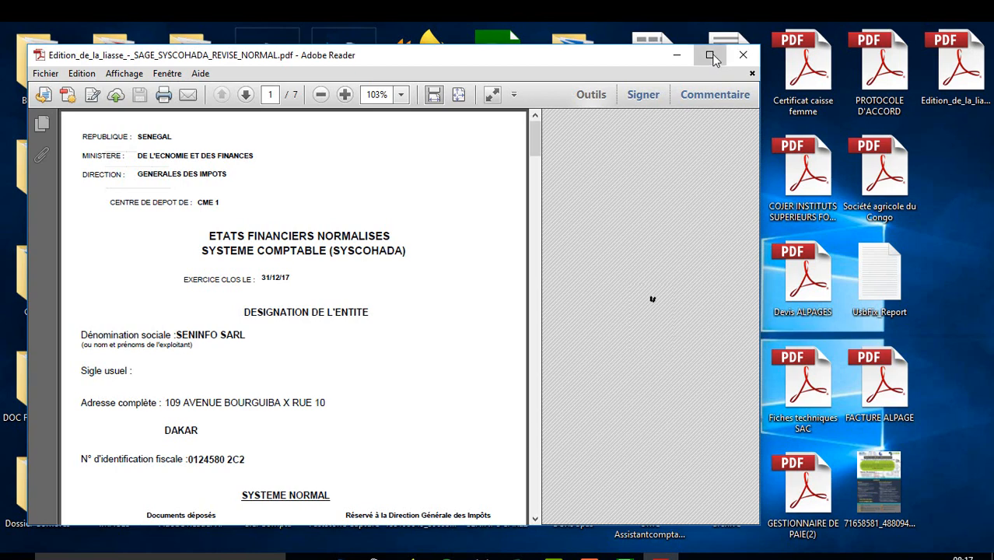
pyautogui.click(709, 55)
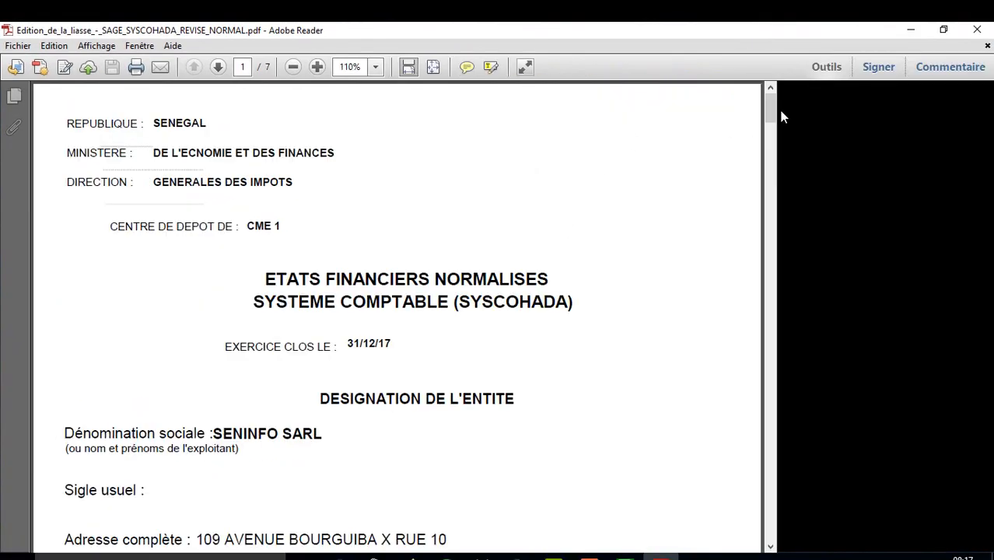
pyautogui.click(774, 155)
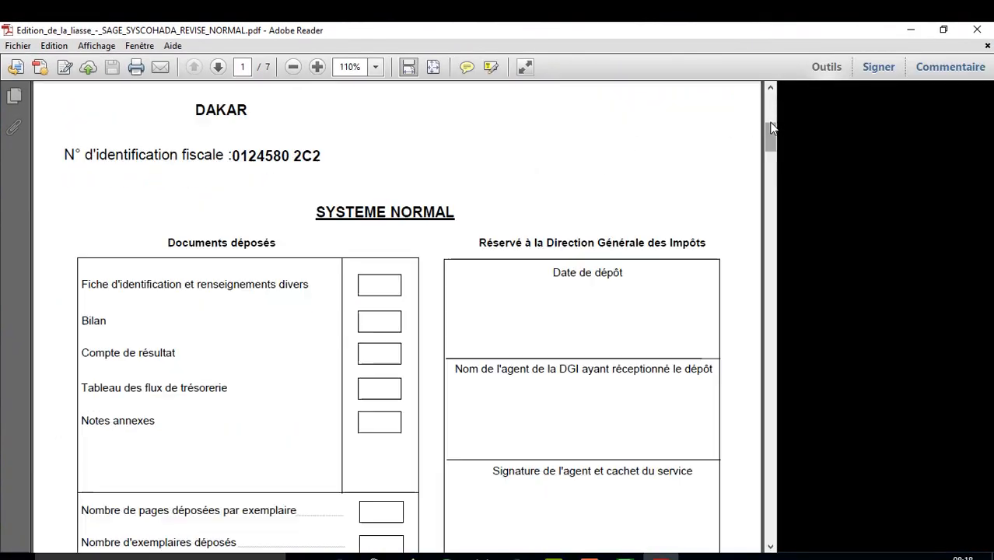
pyautogui.click(771, 124)
pyautogui.moveTo(770, 109); pyautogui.dragTo(790, 532)
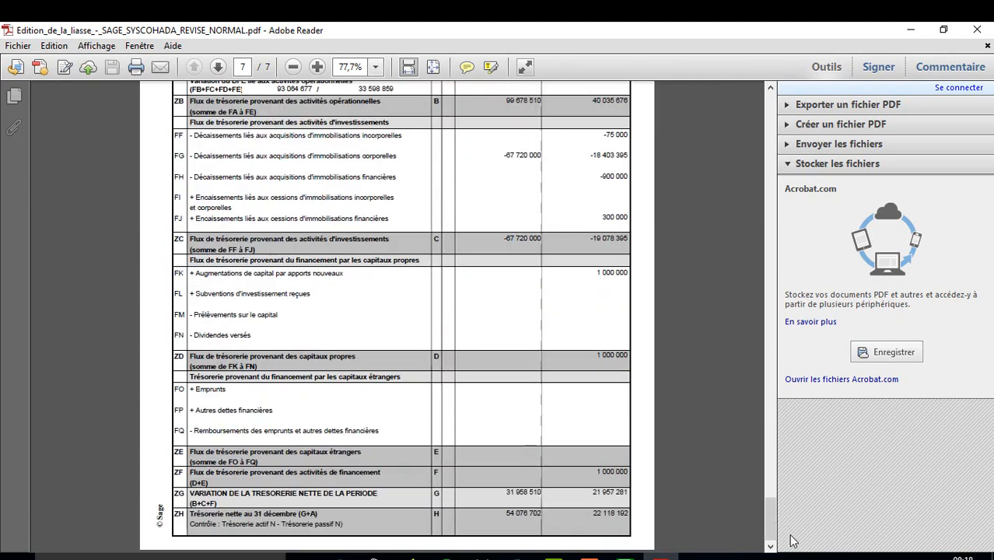
pyautogui.click(981, 31)
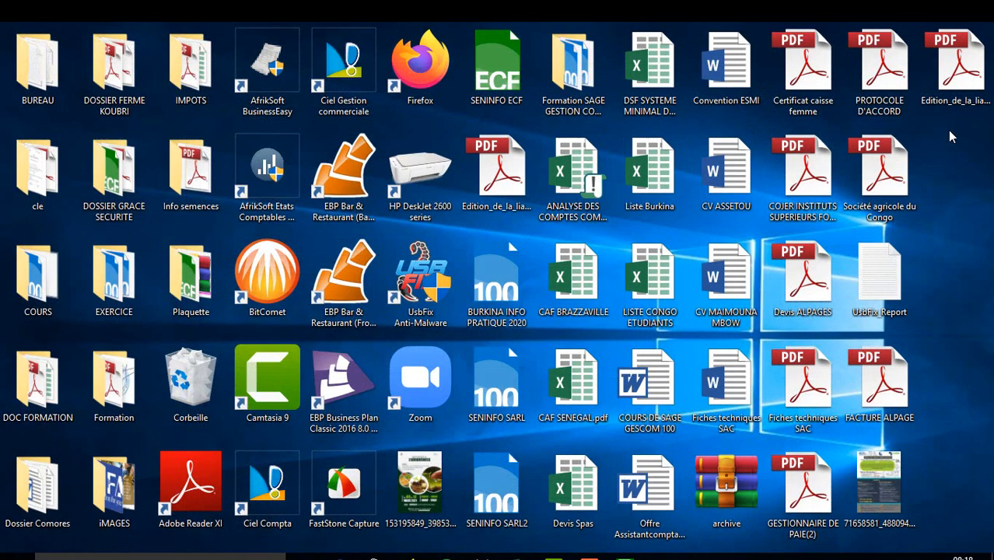
# Step: Open the NOTES liasse PDF in Adobe Reader and page to Note 22 : Achats
pyautogui.doubleClick(950, 69)
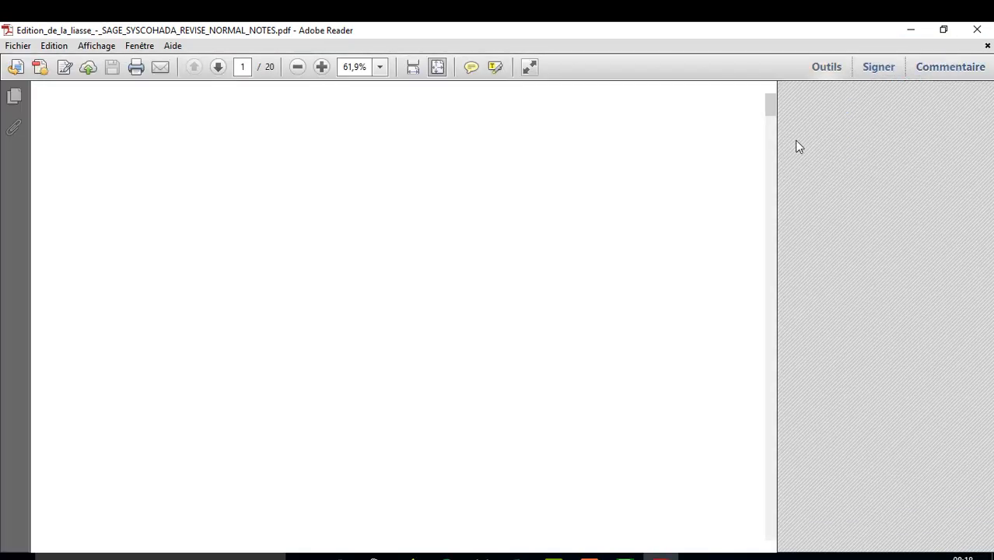
pyautogui.click(771, 547)
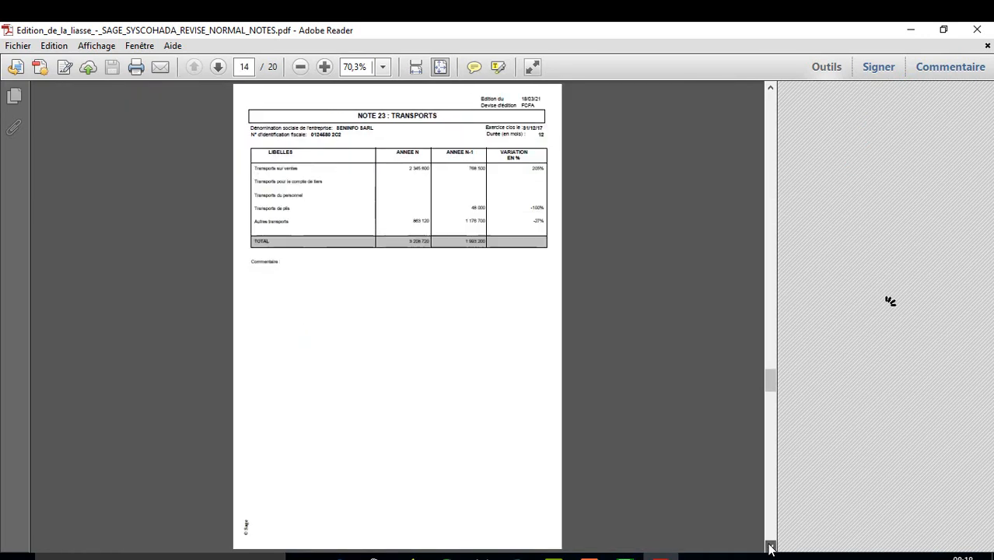
pyautogui.click(771, 548)
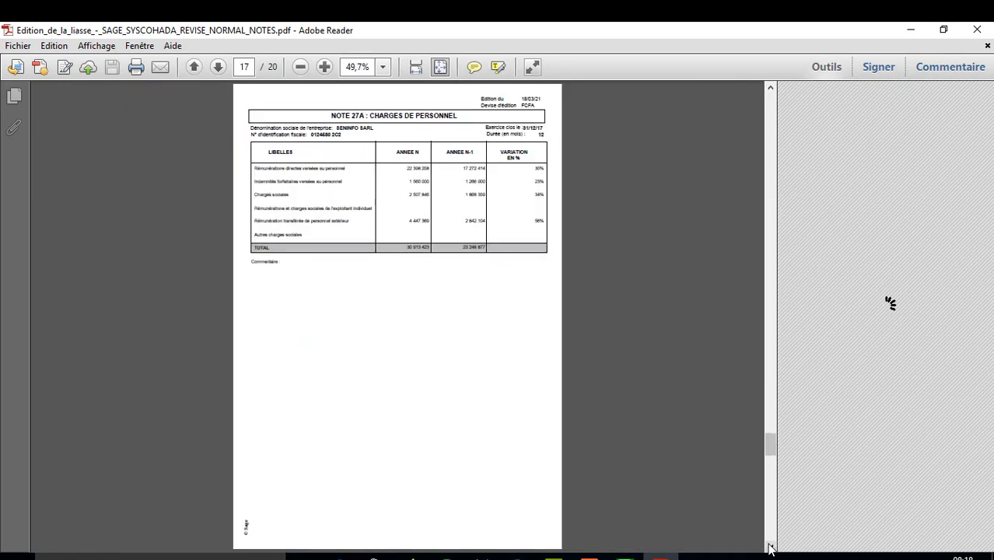
pyautogui.click(771, 547)
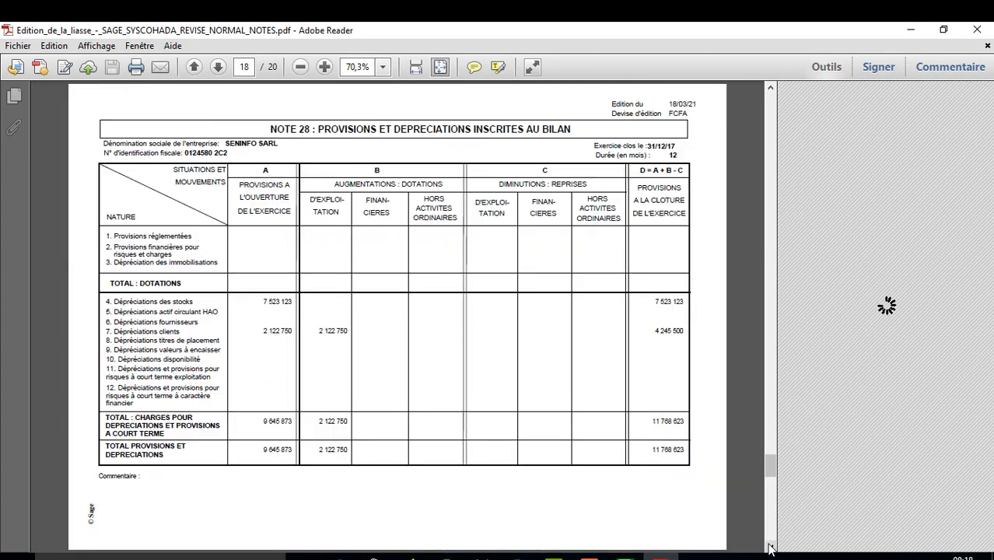
pyautogui.click(770, 88)
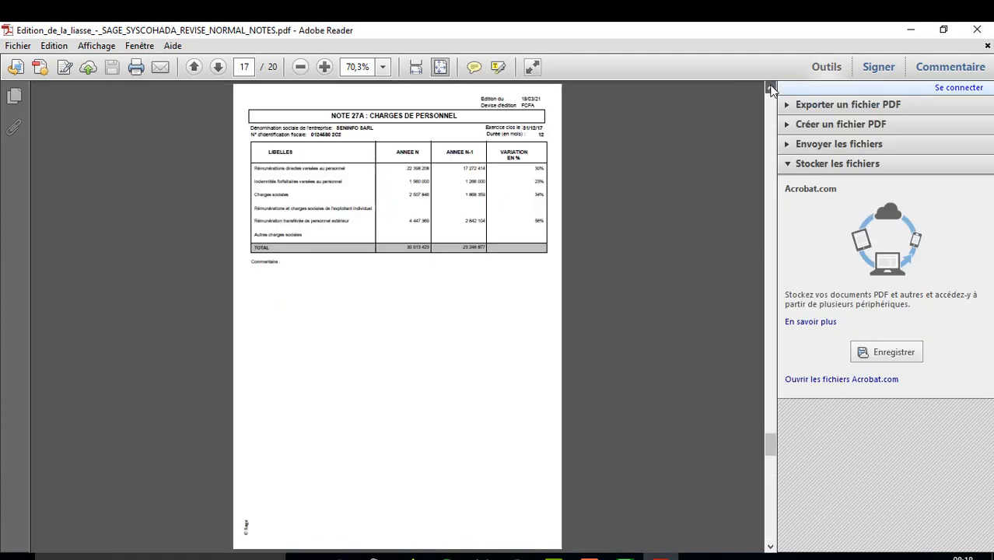
pyautogui.click(771, 88)
pyautogui.click(771, 88)
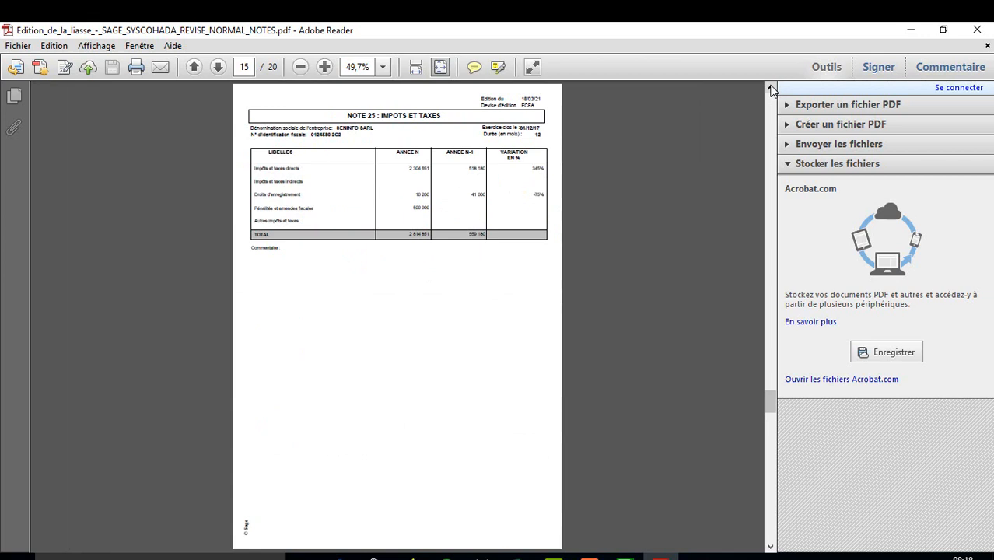
pyautogui.click(771, 88)
pyautogui.click(771, 88)
pyautogui.click(771, 88)
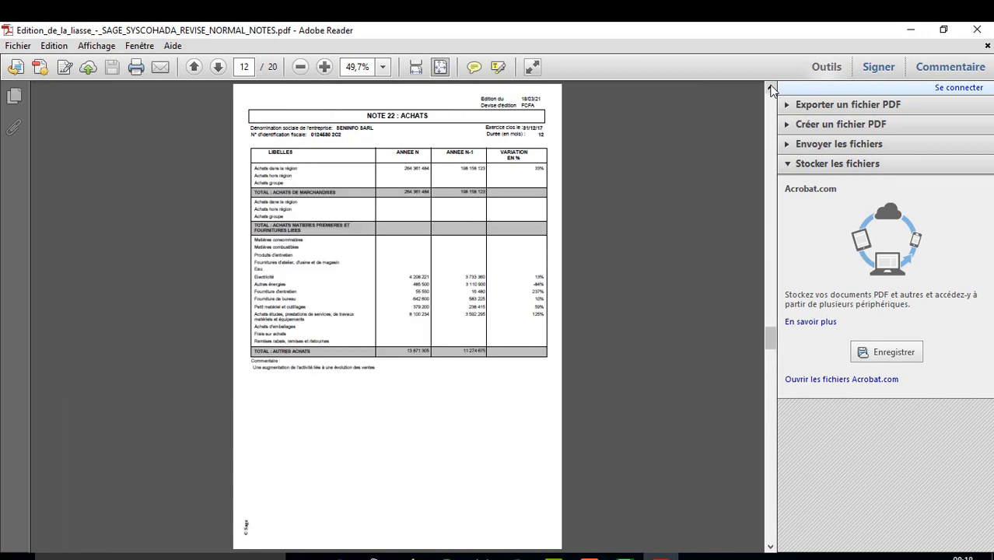
# Step: Zoom the page to 100% and scroll down to the Note 22 sales-growth comment
pyautogui.click(385, 67)
pyautogui.click(415, 151)
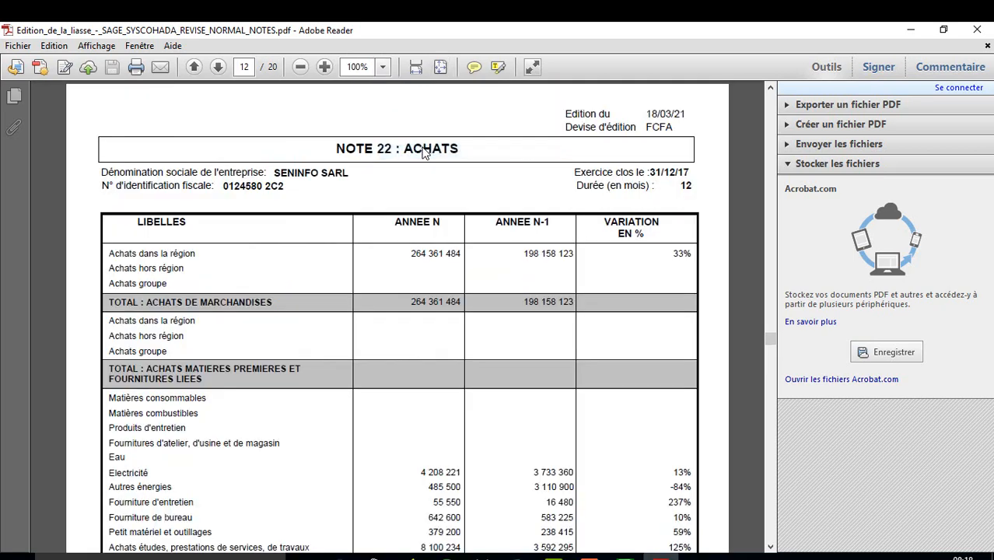
pyautogui.click(771, 547)
pyautogui.click(771, 547)
pyautogui.click(771, 547)
pyautogui.click(771, 547)
pyautogui.click(771, 547)
pyautogui.click(771, 547)
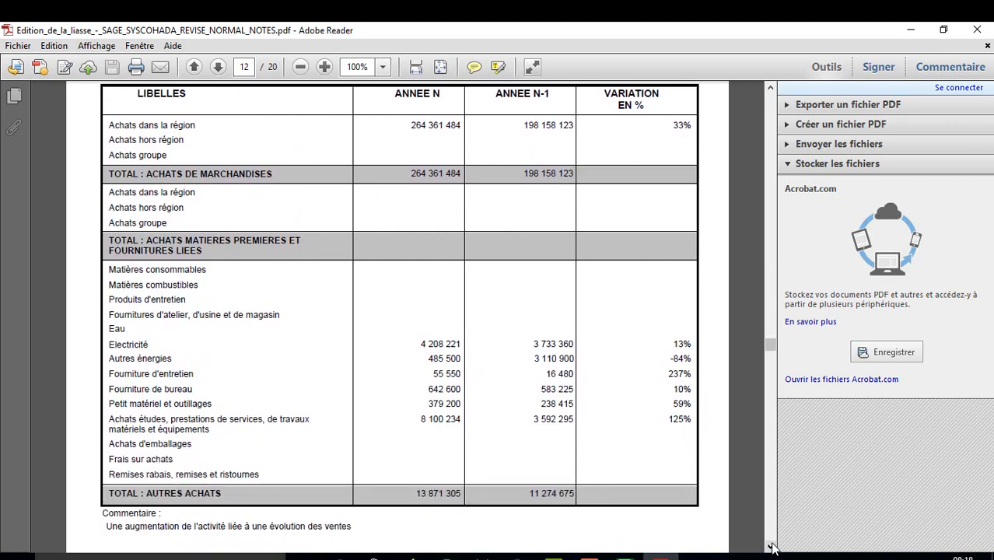
pyautogui.click(771, 547)
pyautogui.click(771, 547)
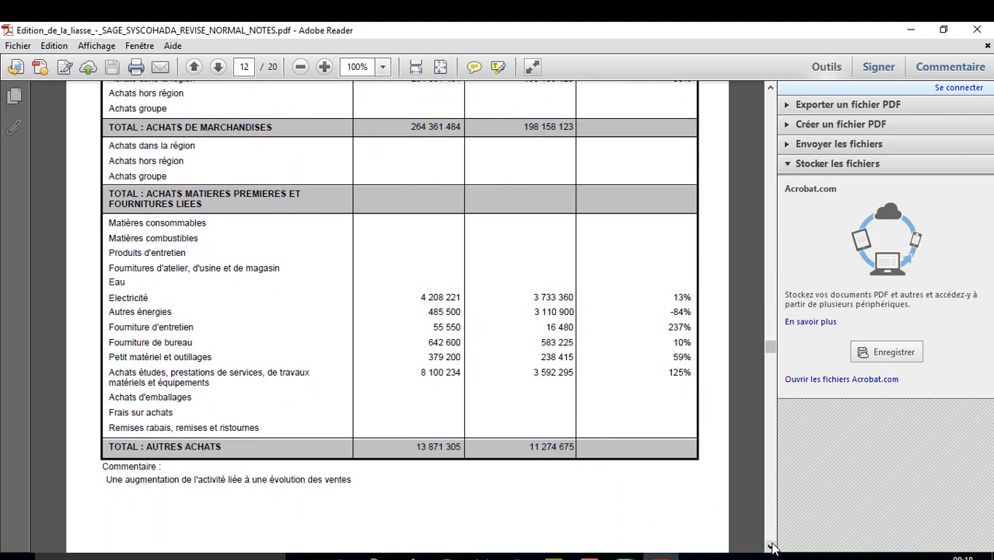